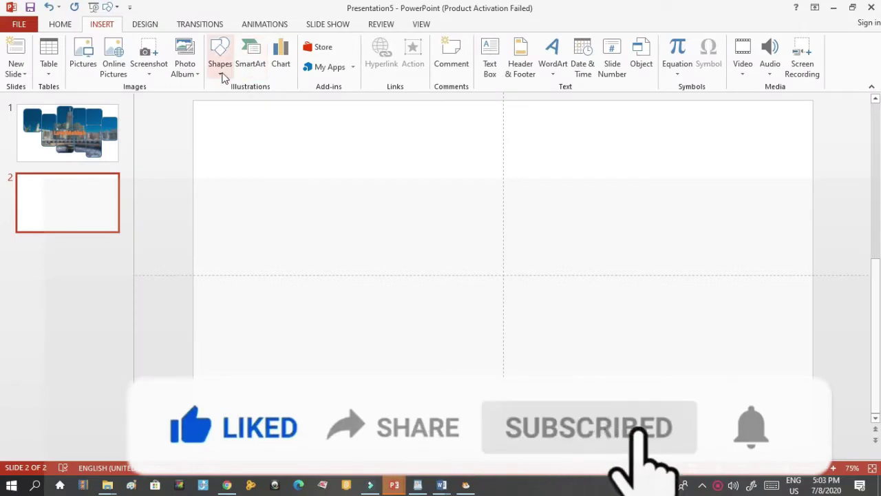
# Step: Draw a tall 6.44" by 1.36" blue rounded rectangle down the left side of slide 2
pyautogui.click(221, 75)
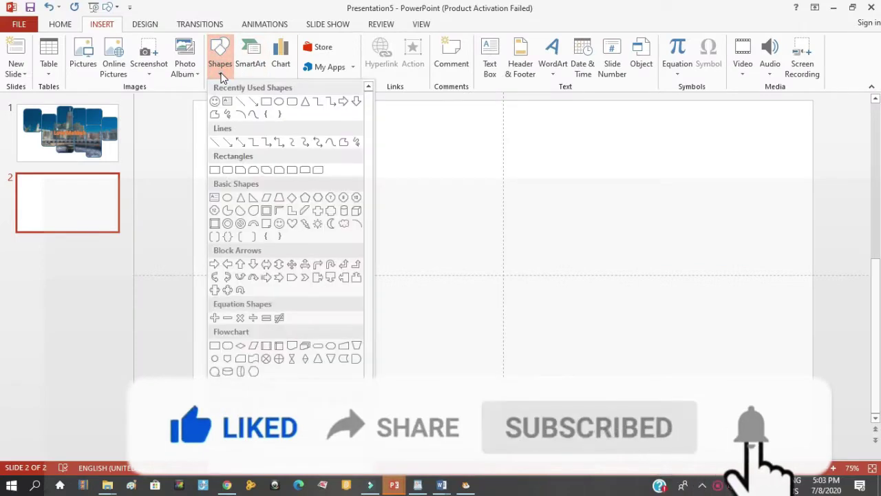
pyautogui.click(229, 170)
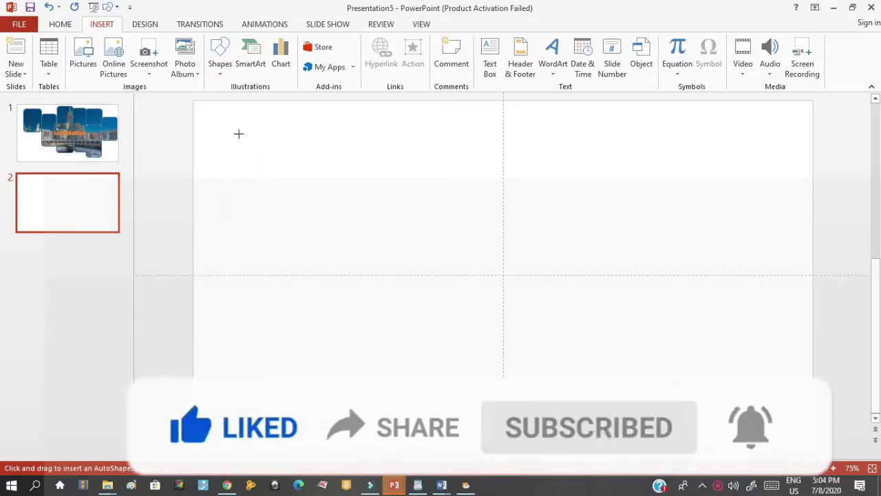
pyautogui.moveTo(242, 120); pyautogui.dragTo(309, 399)
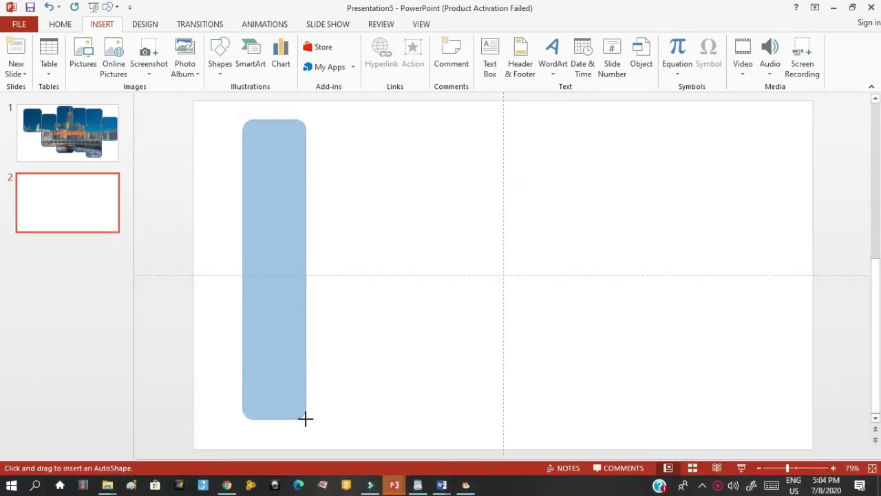
pyautogui.moveTo(309, 400); pyautogui.dragTo(306, 418)
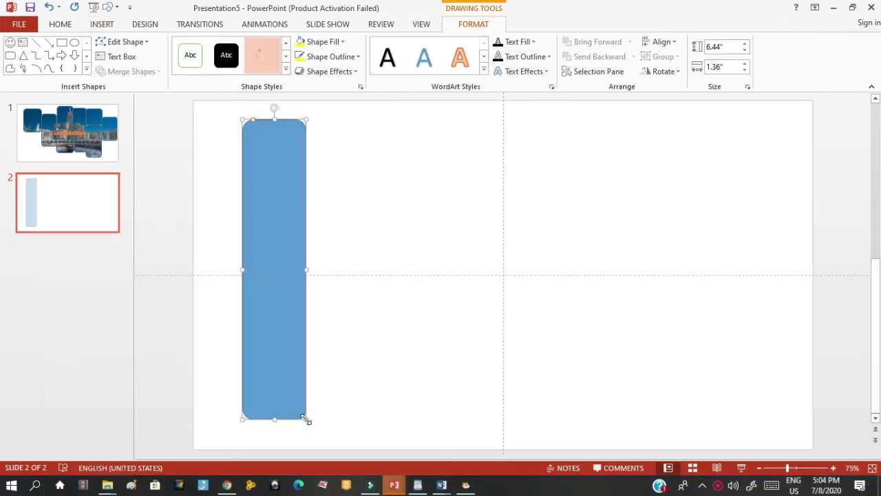
pyautogui.click(338, 270)
# Step: Copy the tall rounded rectangle to the clipboard and clear the selection
pyautogui.click(293, 263)
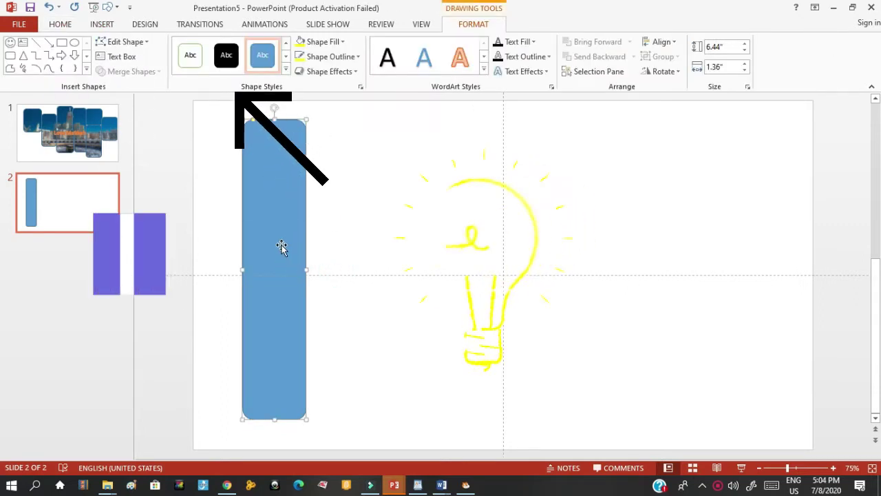
pyautogui.rightClick(282, 248)
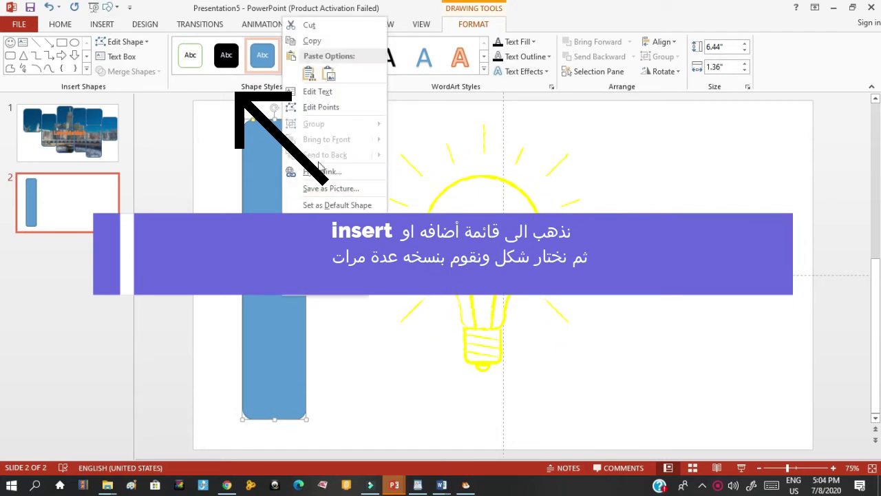
pyautogui.click(322, 42)
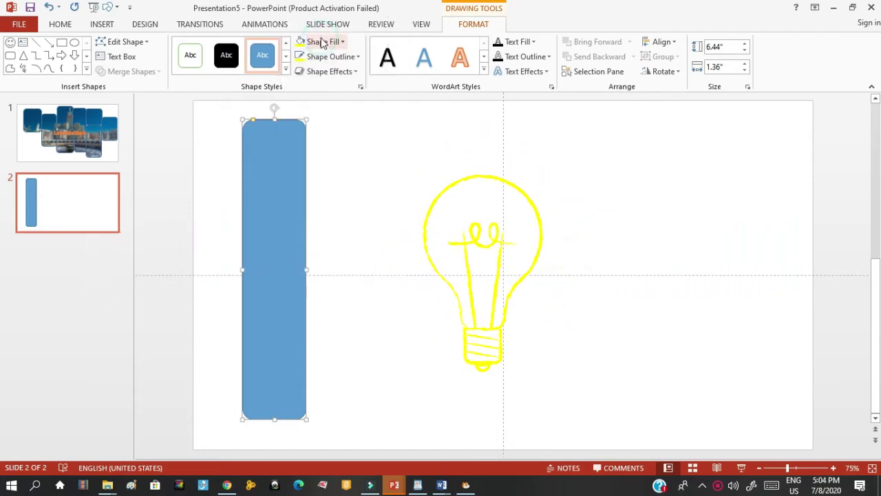
pyautogui.click(359, 228)
# Step: Paste a second bar beside the original, shortened and lowered to a staggered height
pyautogui.hotkey('ctrl', 'v')
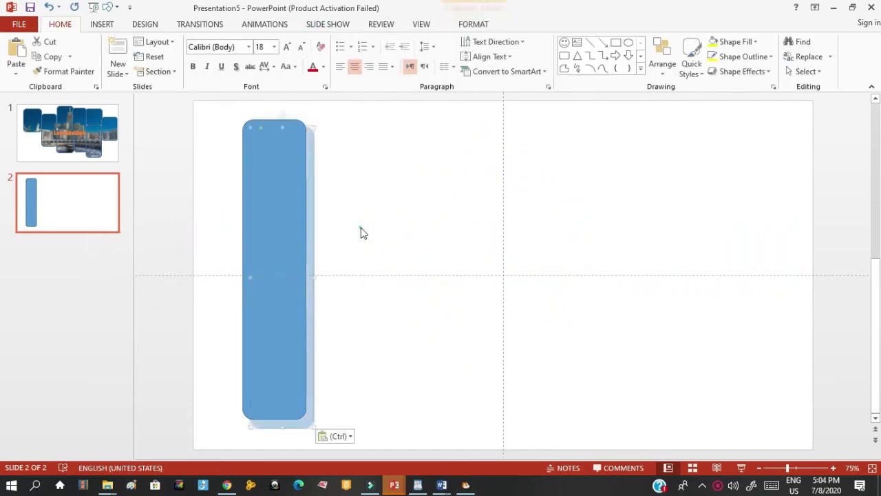
pyautogui.moveTo(292, 228); pyautogui.dragTo(347, 226)
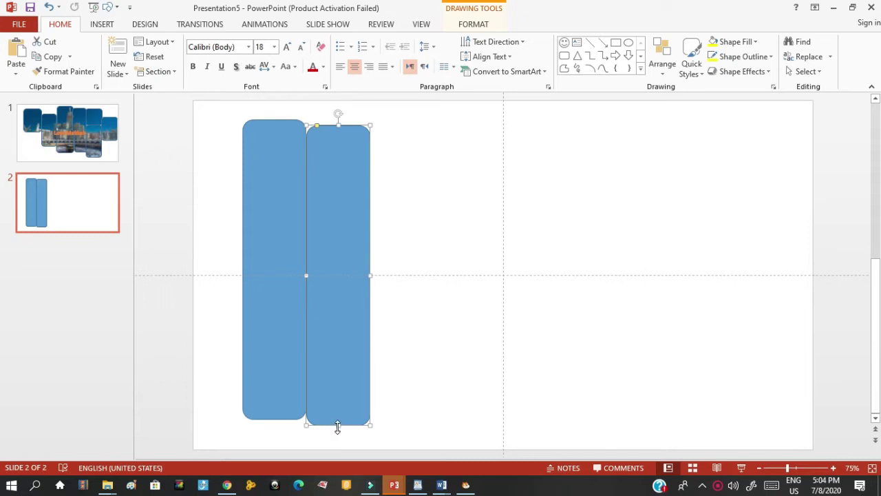
pyautogui.moveTo(336, 423); pyautogui.dragTo(330, 330)
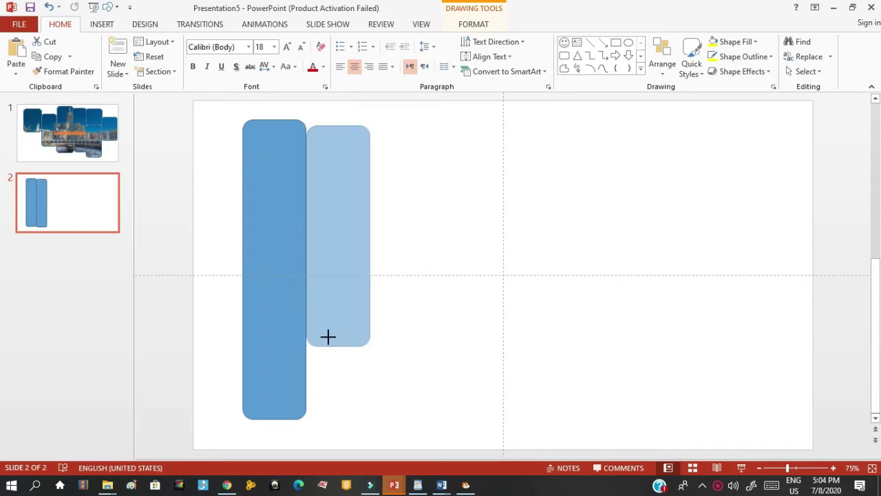
pyautogui.moveTo(342, 222)
pyautogui.mouseDown()
pyautogui.moveTo(337, 354)
pyautogui.moveTo(343, 324)
pyautogui.mouseUp()
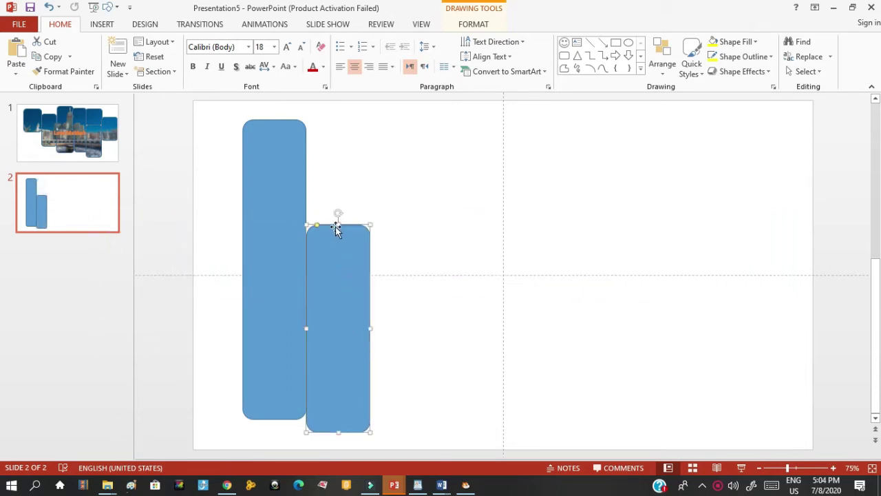
pyautogui.moveTo(338, 217); pyautogui.dragTo(338, 194)
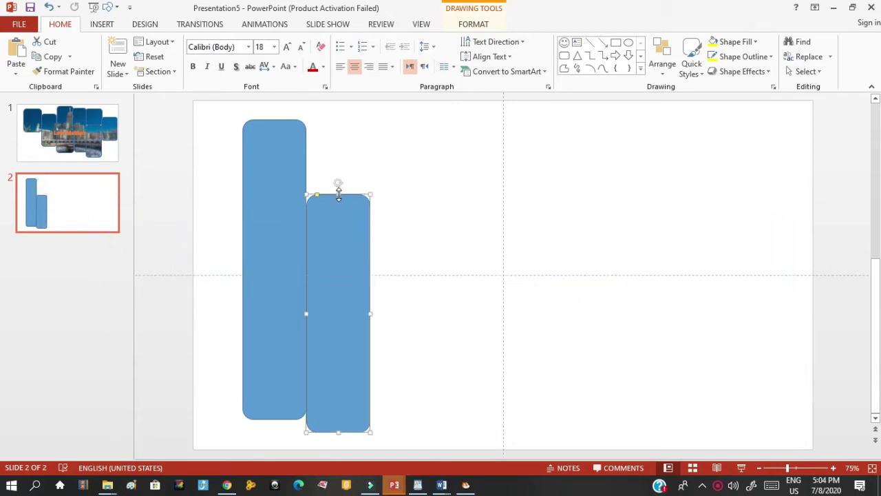
pyautogui.click(413, 245)
# Step: Paste a third full-height bar to the right of the second one
pyautogui.hotkey('ctrl', 'v')
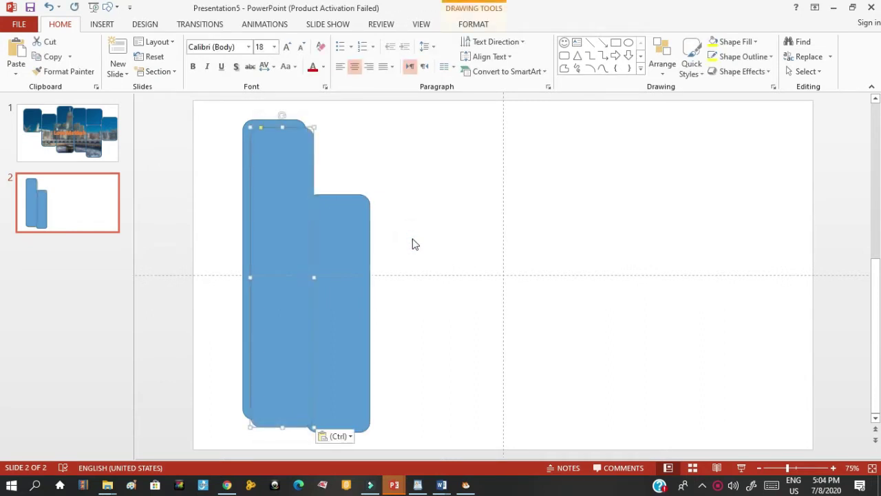
pyautogui.moveTo(309, 239)
pyautogui.mouseDown()
pyautogui.moveTo(349, 250)
pyautogui.moveTo(415, 222)
pyautogui.mouseUp()
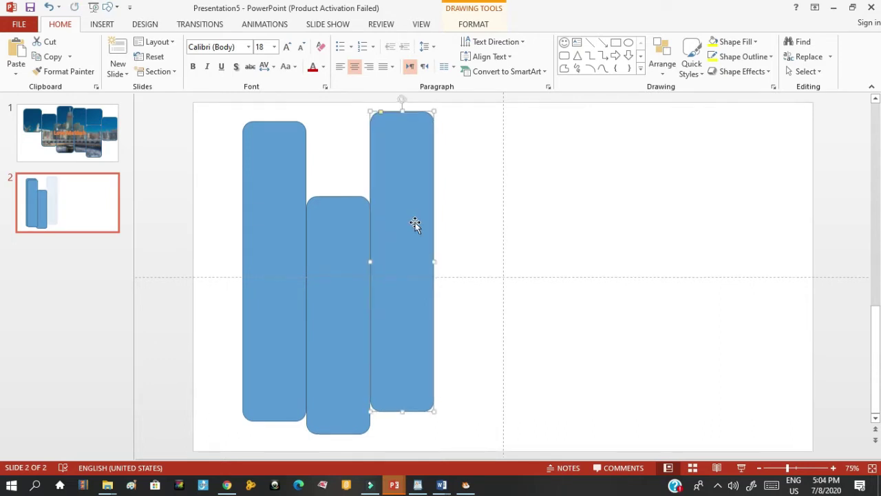
pyautogui.click(462, 226)
# Step: Add a shortened, lowered fourth bar and move the second bar to the row's right end
pyautogui.hotkey('ctrl', 'v')
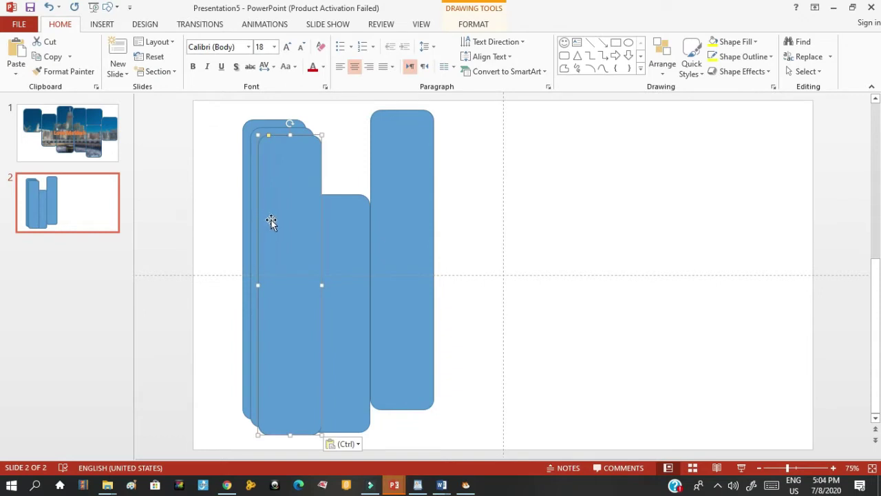
pyautogui.moveTo(271, 220); pyautogui.dragTo(448, 225)
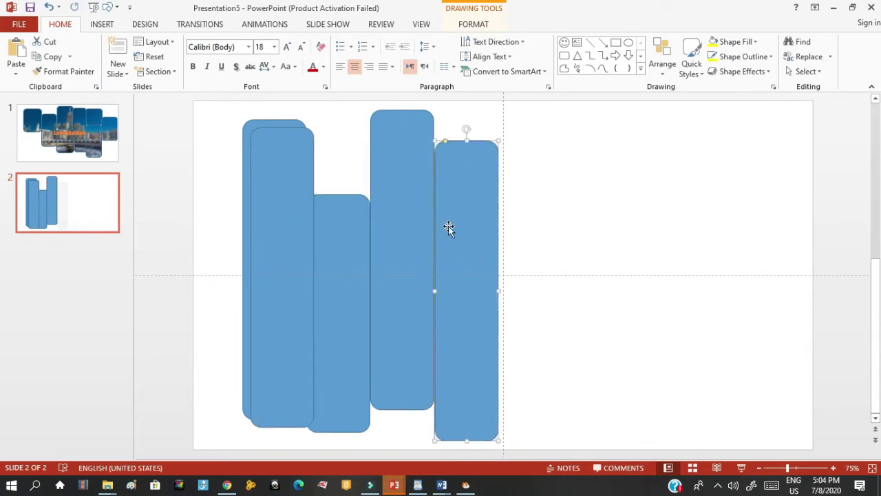
pyautogui.click(448, 226)
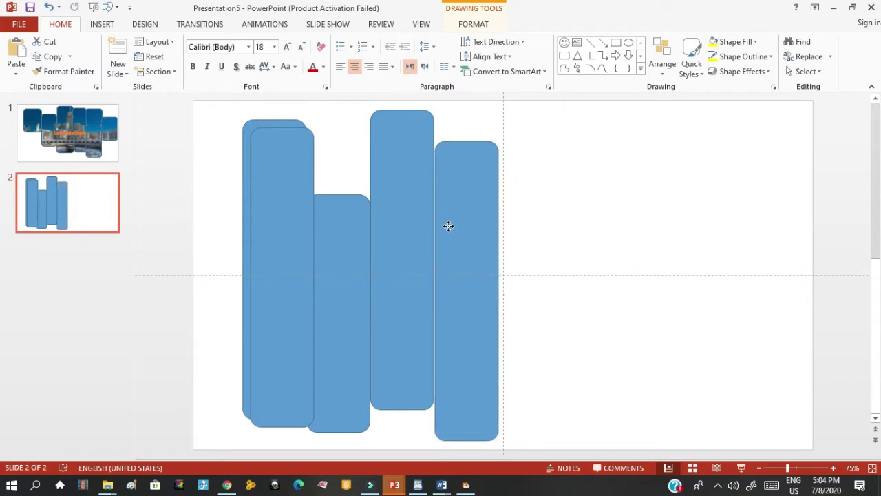
pyautogui.moveTo(448, 226); pyautogui.dragTo(447, 229)
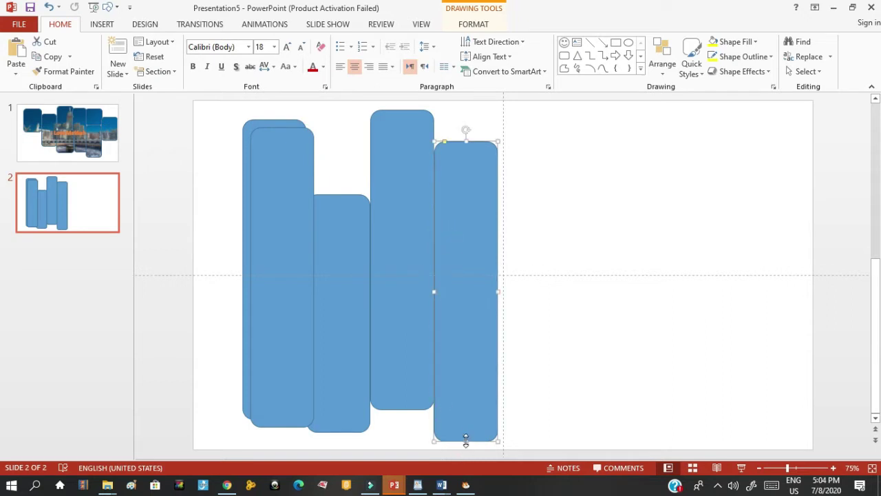
pyautogui.moveTo(465, 441); pyautogui.dragTo(466, 420)
pyautogui.moveTo(472, 360); pyautogui.dragTo(473, 383)
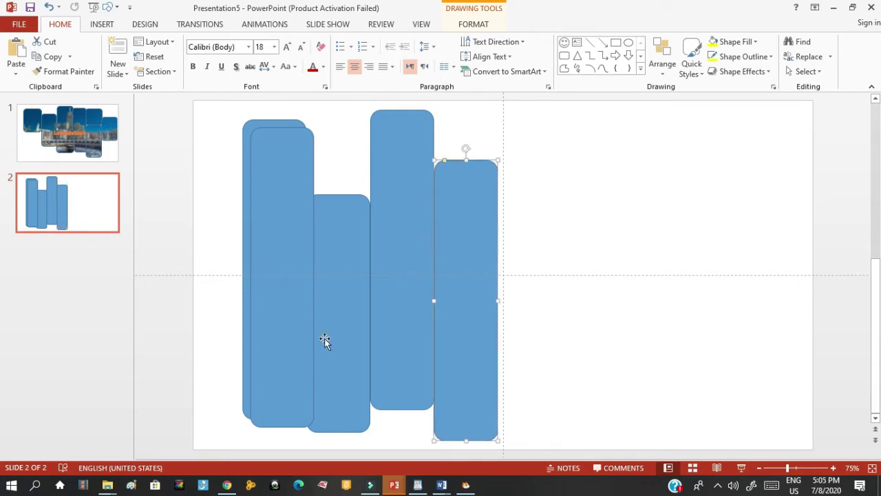
pyautogui.moveTo(305, 323)
pyautogui.mouseDown()
pyautogui.moveTo(553, 295)
pyautogui.moveTo(554, 321)
pyautogui.mouseUp()
# Step: Shorten and lower two middle bars and close the gap between the fourth and fifth bars
pyautogui.click(409, 301)
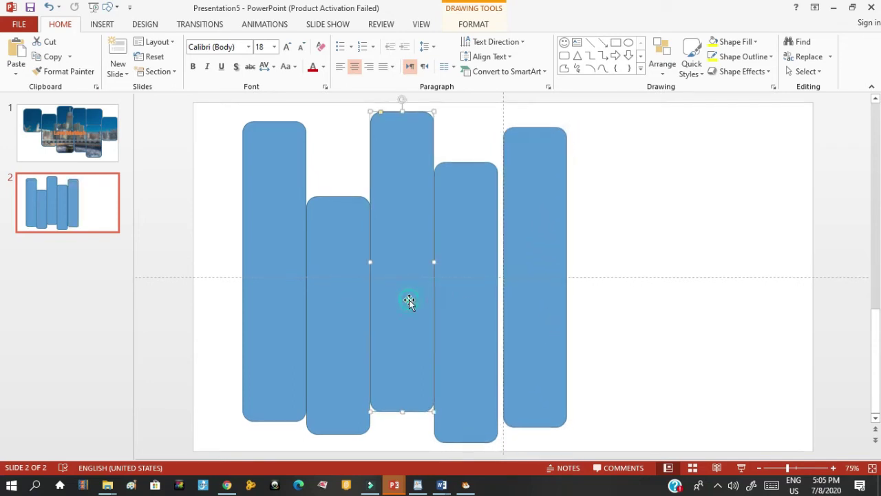
pyautogui.moveTo(401, 412); pyautogui.dragTo(401, 373)
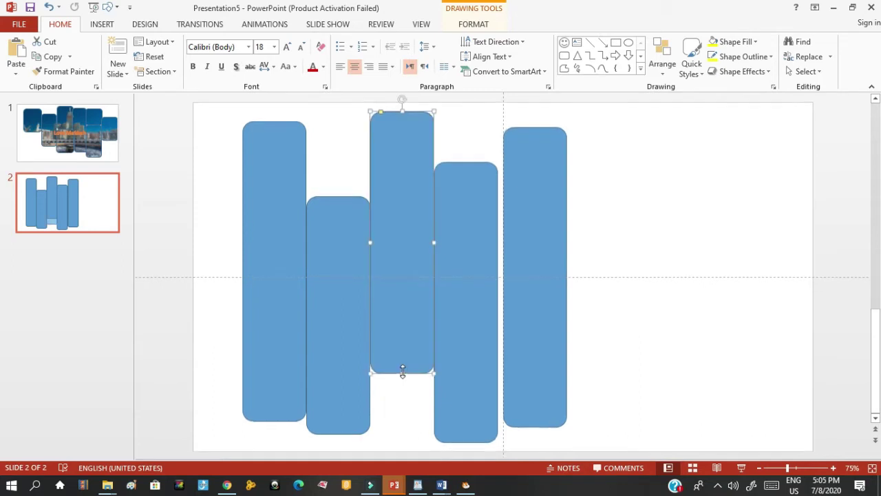
pyautogui.moveTo(407, 319); pyautogui.dragTo(407, 346)
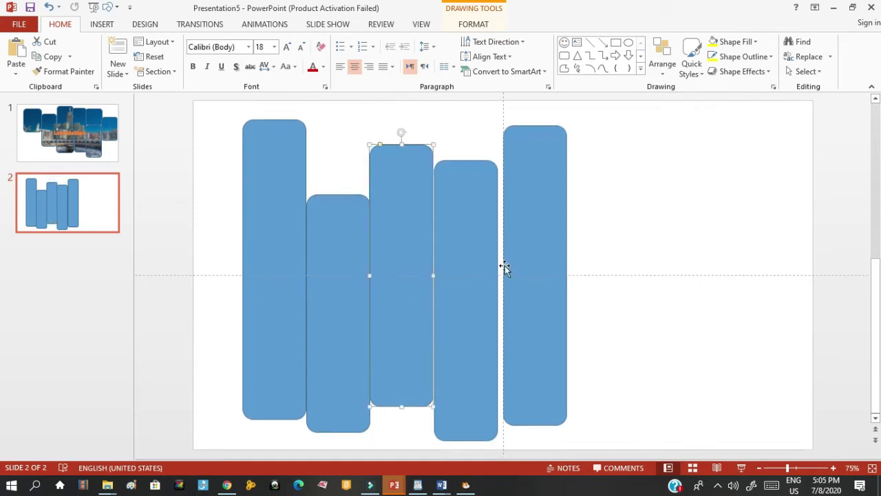
pyautogui.click(456, 411)
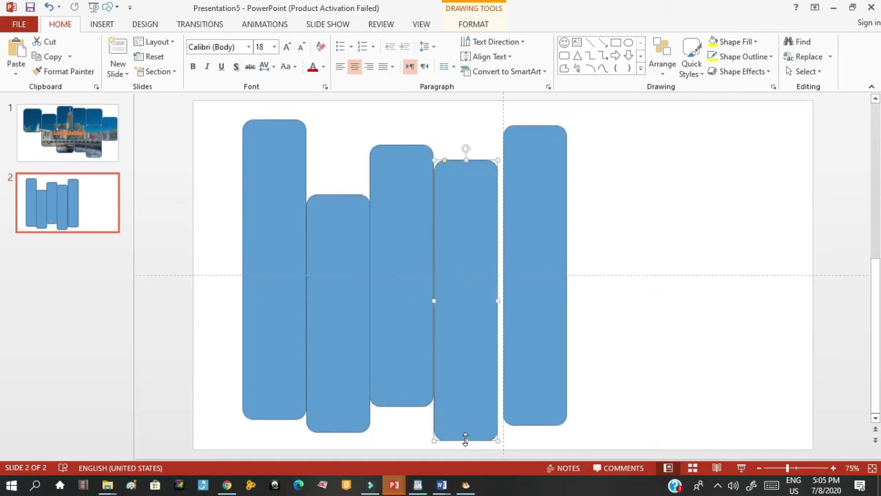
pyautogui.moveTo(465, 439); pyautogui.dragTo(464, 403)
pyautogui.moveTo(478, 324)
pyautogui.mouseDown()
pyautogui.moveTo(479, 379)
pyautogui.moveTo(474, 356)
pyautogui.mouseUp()
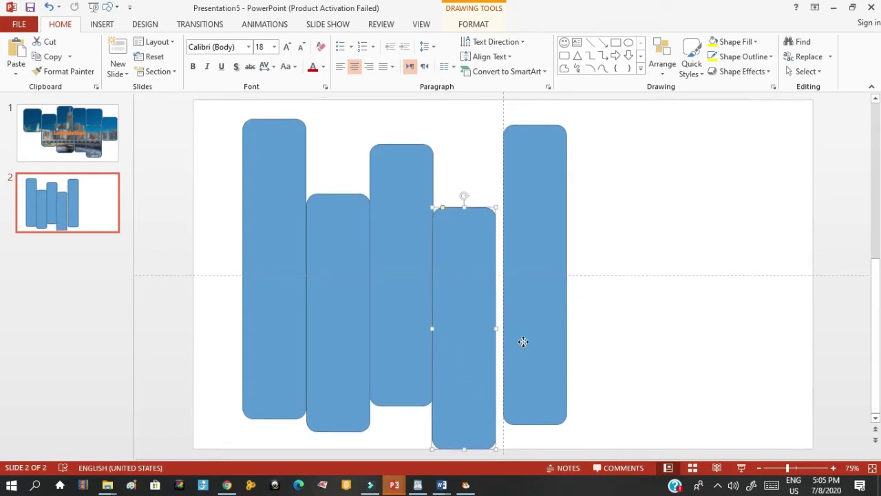
pyautogui.moveTo(525, 341); pyautogui.dragTo(517, 344)
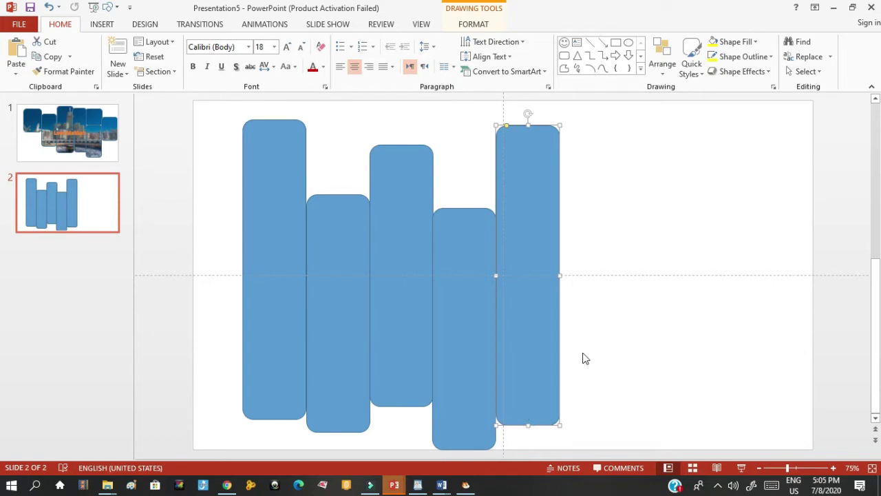
# Step: Paste three more bars at the row's right end at staggered heights
pyautogui.hotkey('ctrl', 'v')
pyautogui.hotkey('ctrl', 'v')
pyautogui.hotkey('ctrl', 'v')
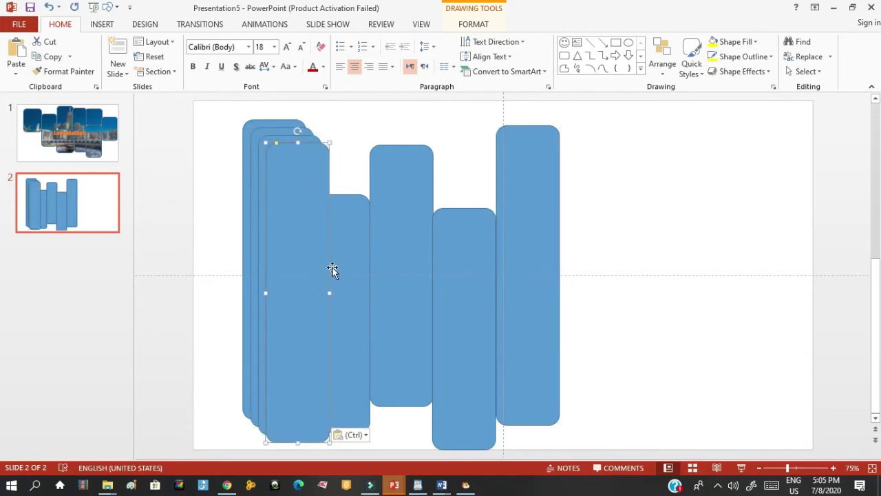
pyautogui.moveTo(322, 269); pyautogui.dragTo(617, 280)
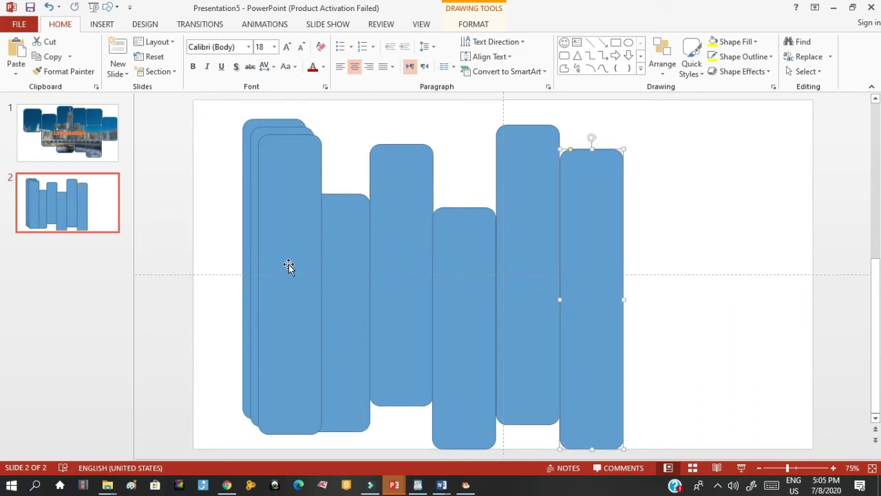
pyautogui.moveTo(289, 266)
pyautogui.mouseDown()
pyautogui.moveTo(661, 217)
pyautogui.moveTo(662, 231)
pyautogui.moveTo(652, 232)
pyautogui.mouseUp()
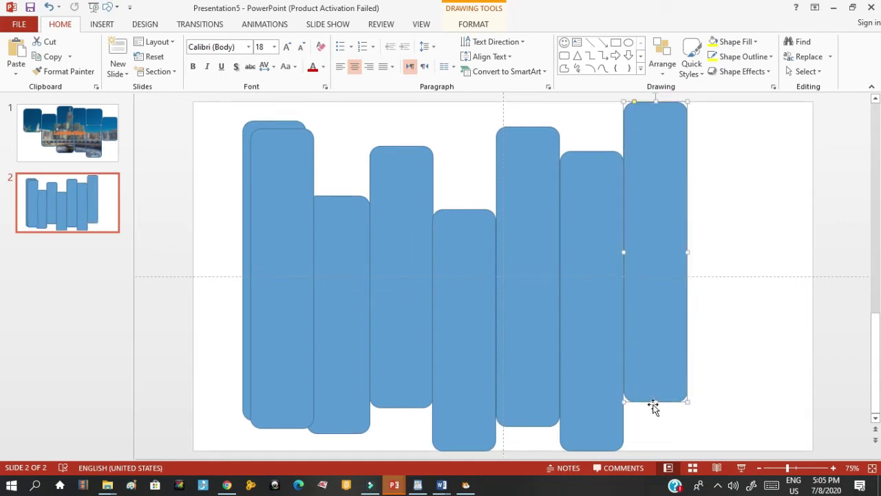
pyautogui.moveTo(654, 396); pyautogui.dragTo(653, 384)
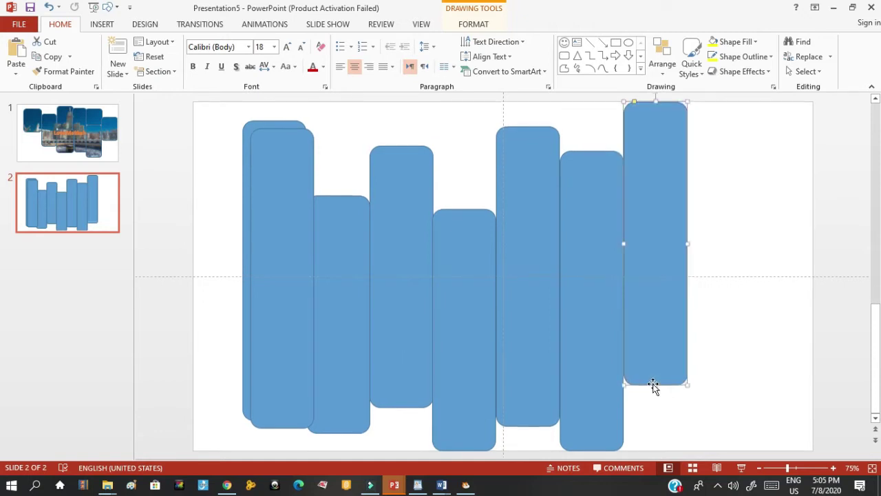
pyautogui.moveTo(276, 305)
pyautogui.mouseDown()
pyautogui.moveTo(714, 306)
pyautogui.moveTo(712, 320)
pyautogui.mouseUp()
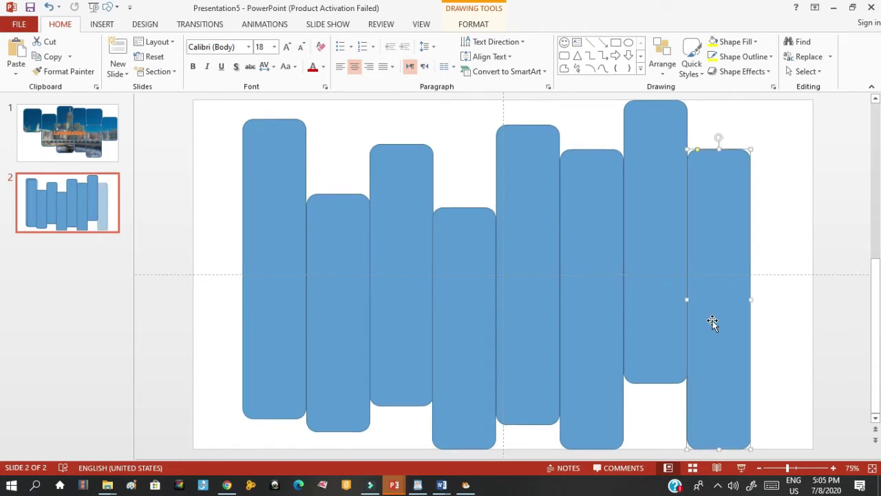
# Step: Paste a ninth bar and place it at the slide's right edge
pyautogui.click(789, 293)
pyautogui.hotkey('ctrl', 'v')
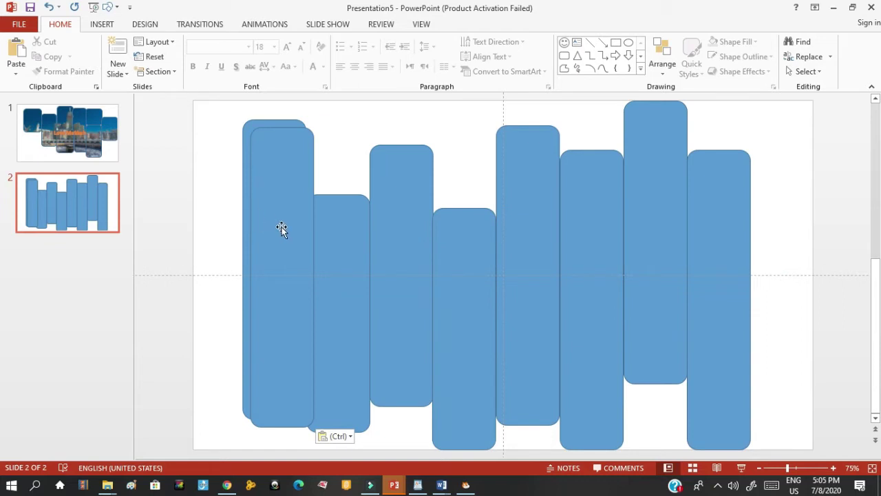
pyautogui.moveTo(282, 230)
pyautogui.mouseDown()
pyautogui.moveTo(798, 210)
pyautogui.moveTo(779, 214)
pyautogui.mouseUp()
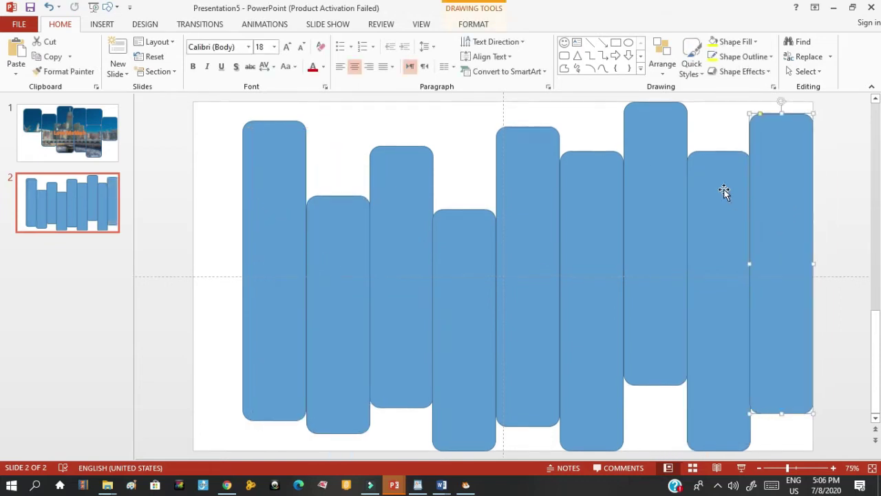
# Step: Re-stagger the right-hand bars by lowering the second-to-last and shortening the rightmost and sixth bars
pyautogui.click(720, 155)
pyautogui.moveTo(718, 160); pyautogui.dragTo(721, 187)
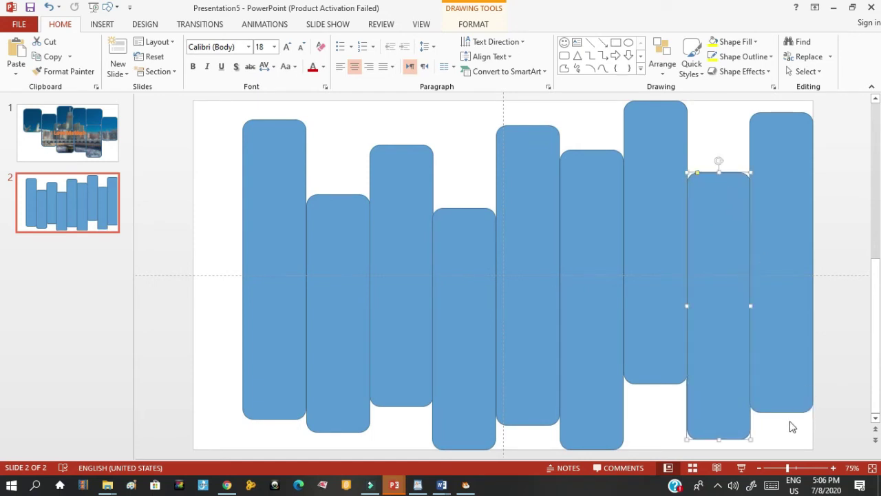
pyautogui.click(782, 394)
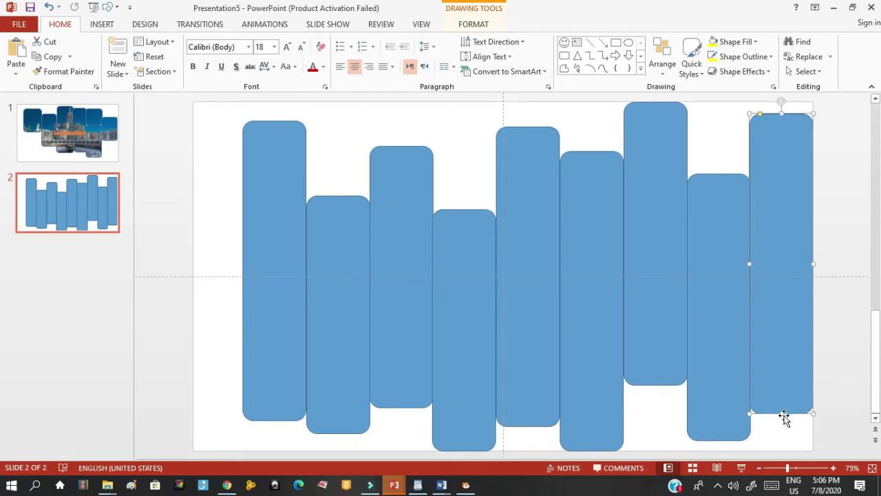
pyautogui.moveTo(782, 412)
pyautogui.mouseDown()
pyautogui.moveTo(765, 343)
pyautogui.moveTo(767, 353)
pyautogui.mouseUp()
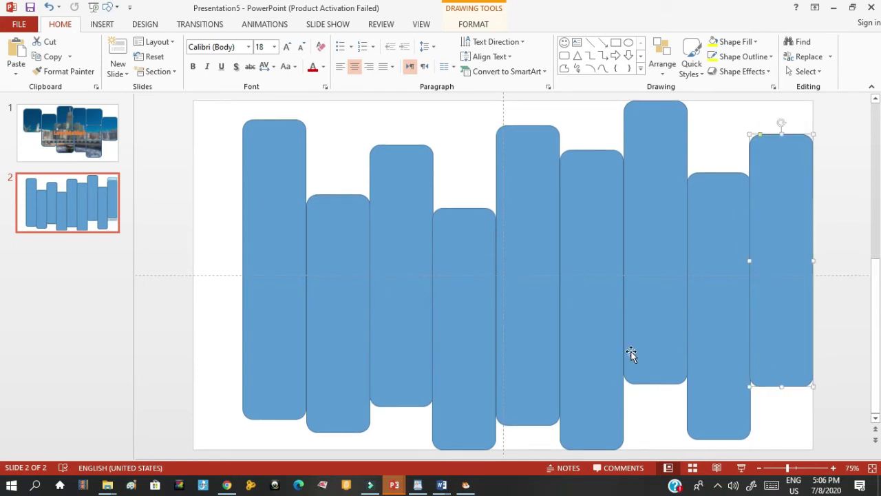
pyautogui.click(590, 361)
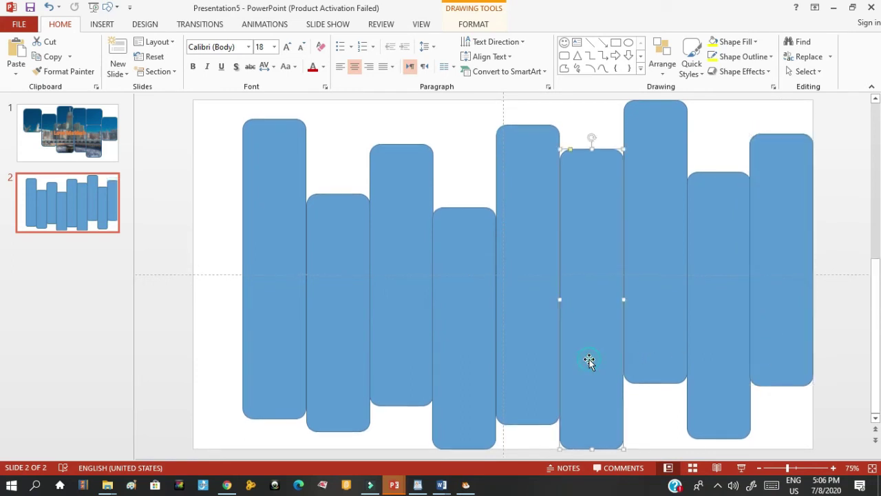
pyautogui.moveTo(593, 448); pyautogui.dragTo(591, 427)
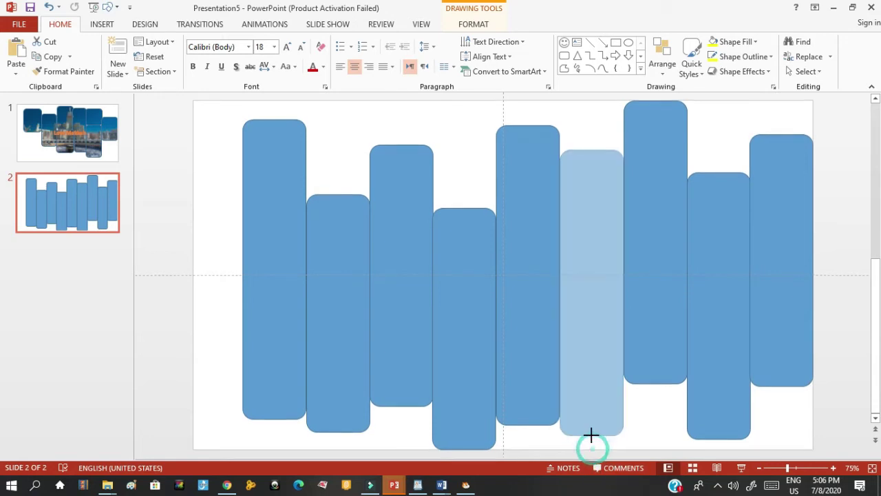
# Step: Shorten the fifth bar at both ends and lower it slightly
pyautogui.click(525, 413)
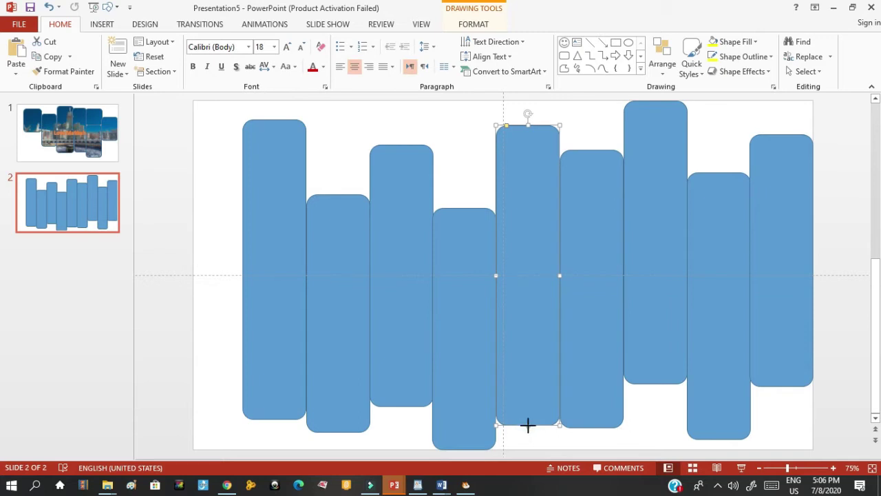
pyautogui.moveTo(527, 425); pyautogui.dragTo(525, 368)
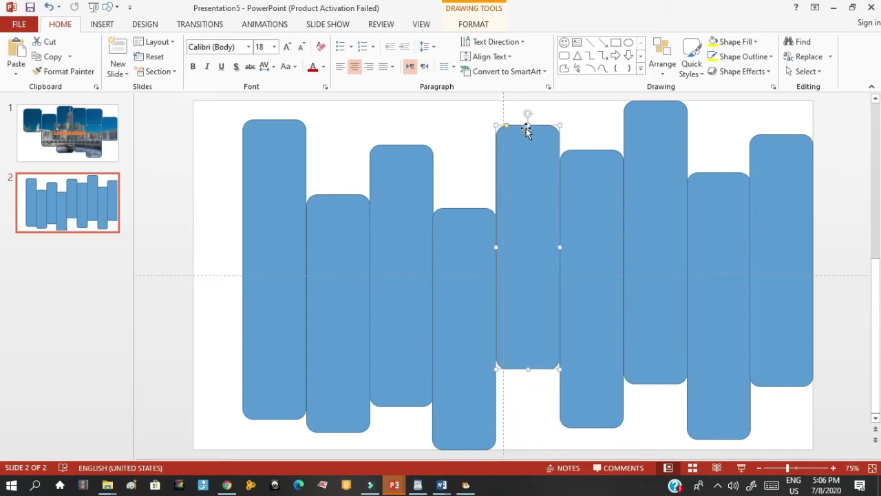
pyautogui.moveTo(527, 124); pyautogui.dragTo(536, 169)
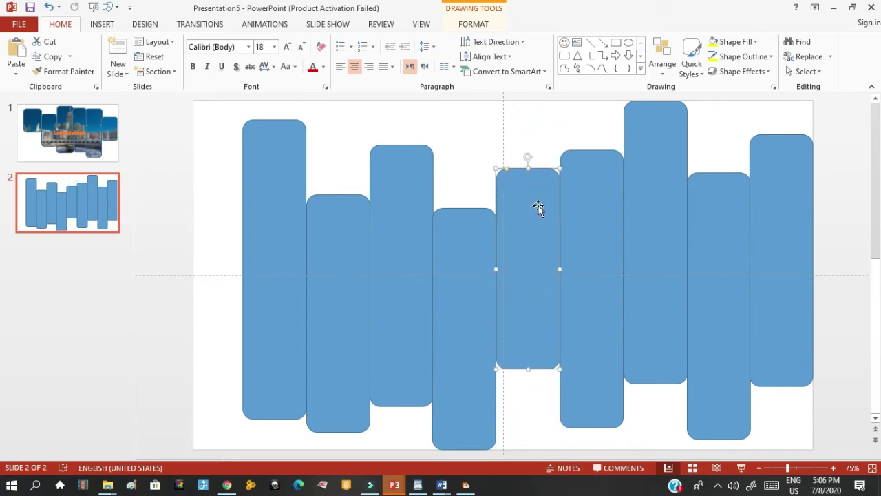
pyautogui.moveTo(538, 206)
pyautogui.mouseDown()
pyautogui.moveTo(541, 241)
pyautogui.moveTo(527, 202)
pyautogui.moveTo(538, 210)
pyautogui.mouseUp()
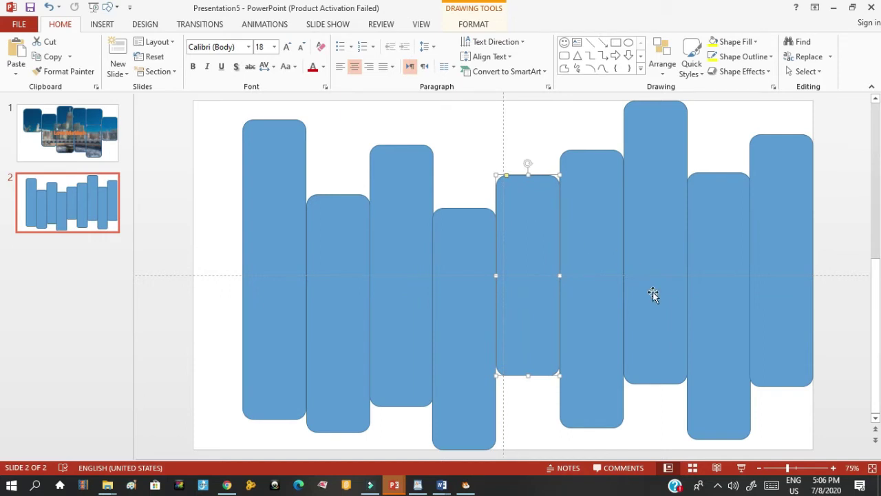
# Step: Delete the rightmost bar, then lower and shorten the remaining right bars and raise the fourth bar
pyautogui.click(784, 330)
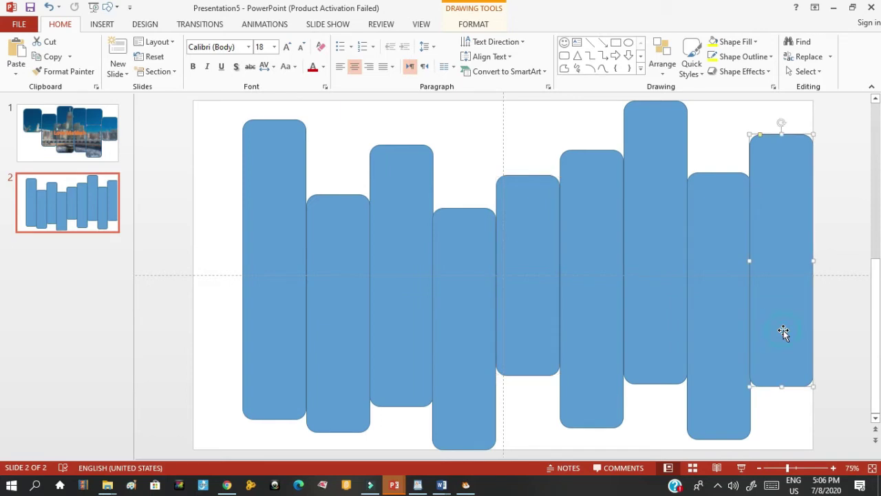
pyautogui.press('Delete')
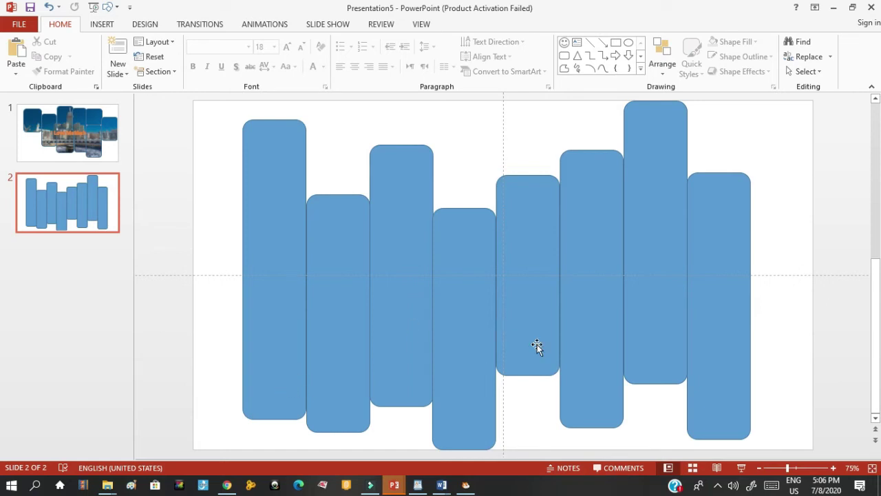
pyautogui.moveTo(673, 296); pyautogui.dragTo(673, 313)
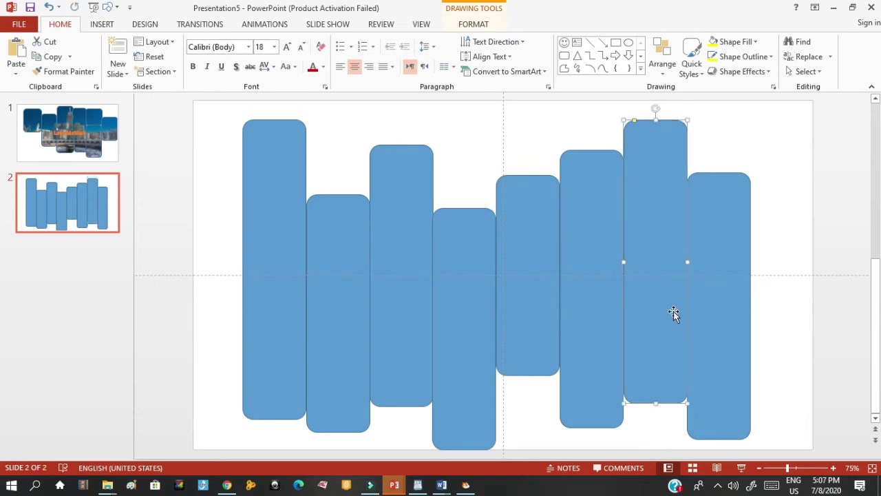
pyautogui.moveTo(716, 284); pyautogui.dragTo(716, 314)
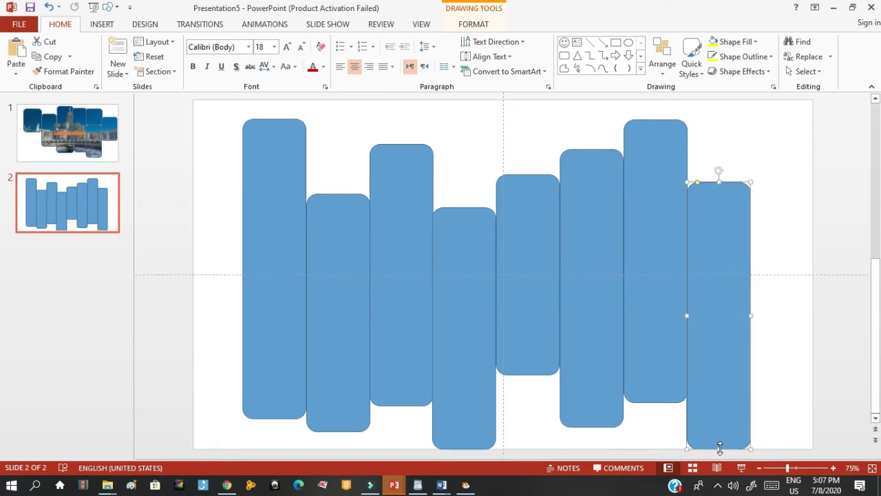
pyautogui.moveTo(719, 449); pyautogui.dragTo(720, 426)
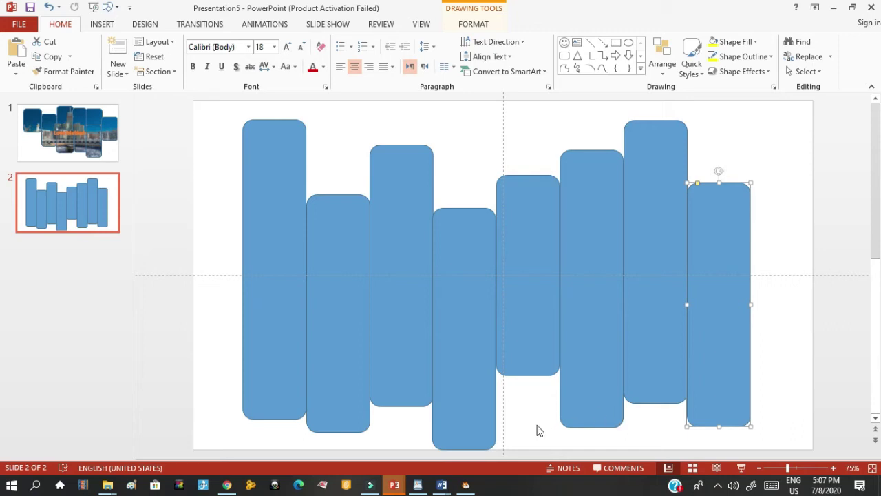
pyautogui.click(475, 396)
pyautogui.moveTo(471, 409); pyautogui.dragTo(470, 393)
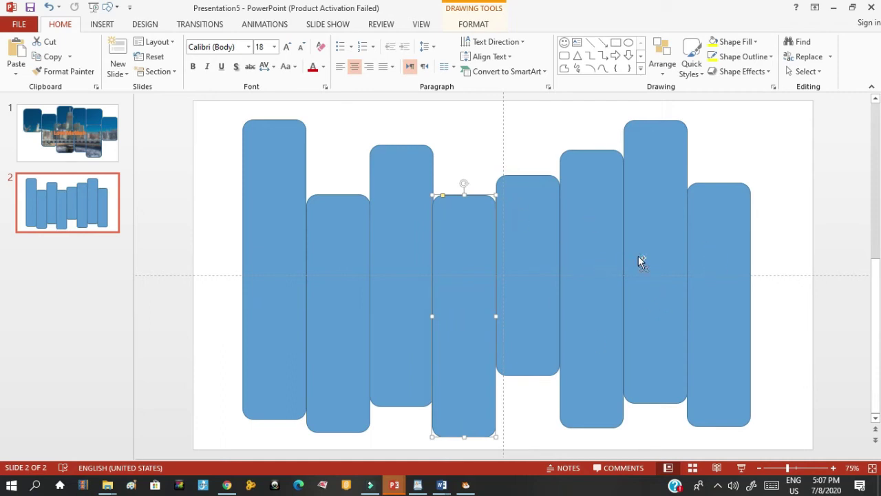
# Step: Paste a ninth rounded bar and set it flush against the slide's right edge
pyautogui.hotkey('ctrl', 'v')
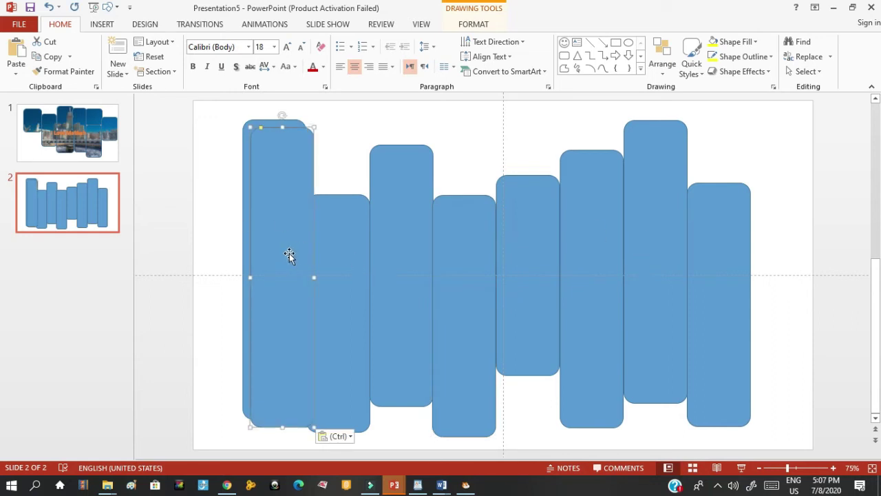
pyautogui.moveTo(289, 253)
pyautogui.mouseDown()
pyautogui.moveTo(691, 209)
pyautogui.moveTo(776, 253)
pyautogui.moveTo(785, 245)
pyautogui.mouseUp()
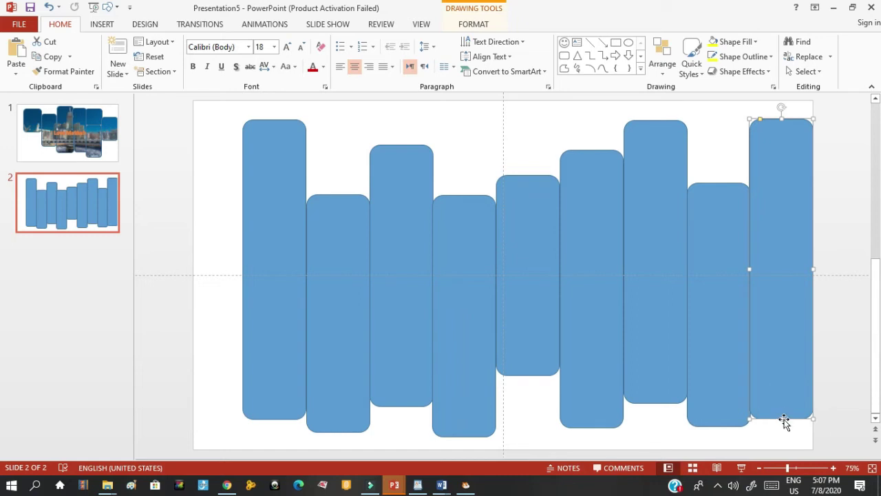
pyautogui.moveTo(784, 420); pyautogui.dragTo(791, 449)
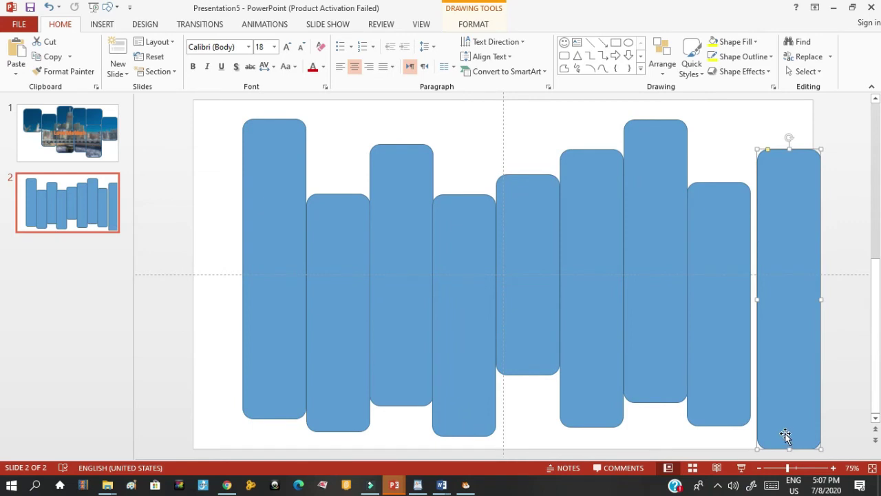
pyautogui.moveTo(790, 418); pyautogui.dragTo(784, 394)
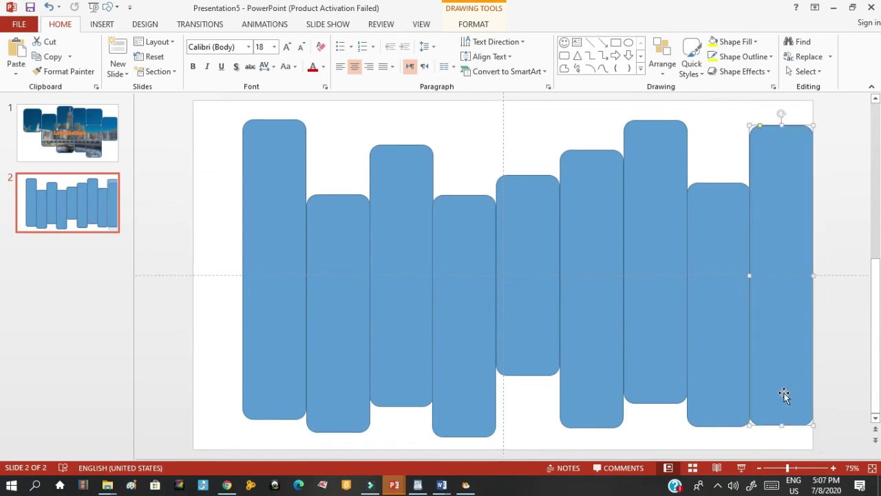
# Step: Select all nine bars, group them, and shift the group left
pyautogui.hotkey('ctrl', 'a')
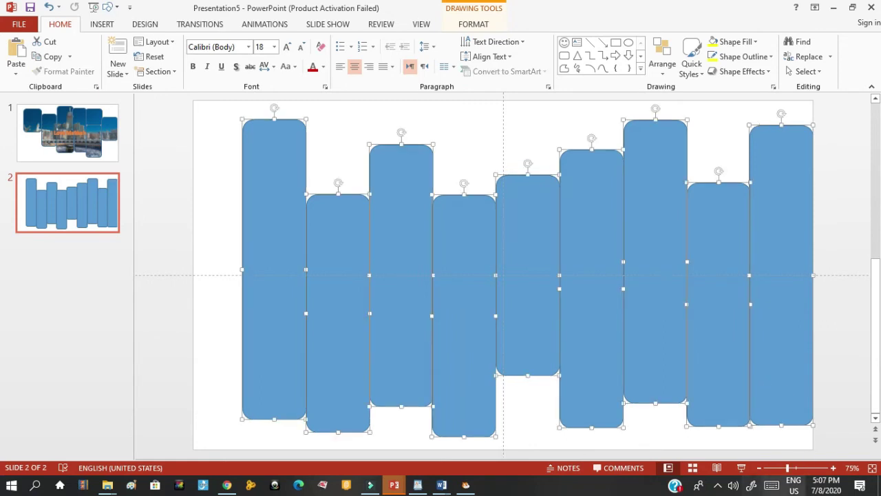
pyautogui.rightClick(580, 278)
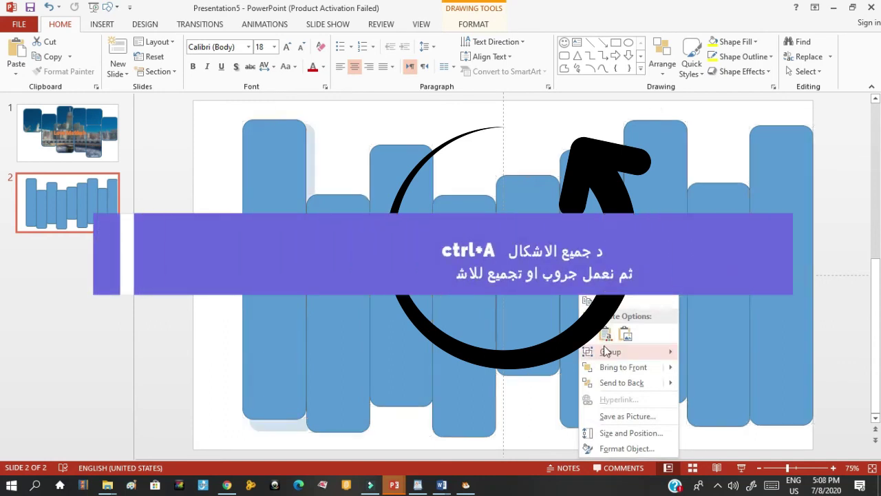
pyautogui.moveTo(610, 355)
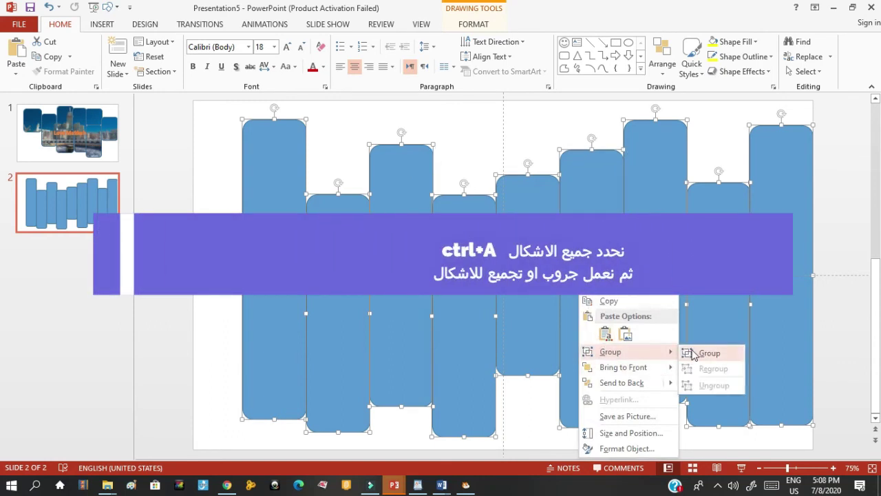
pyautogui.click(694, 353)
pyautogui.moveTo(633, 310); pyautogui.dragTo(606, 312)
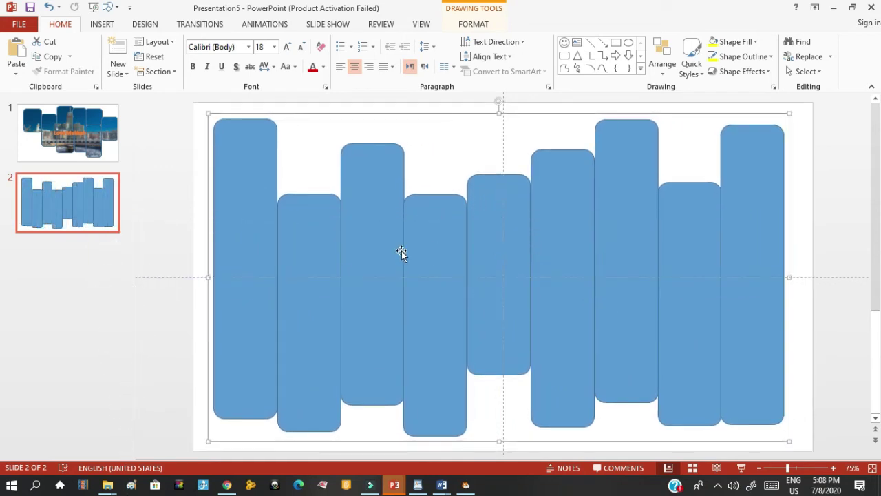
# Step: Remove the outlines from all the bars with Shape Outline > No Outline
pyautogui.click(385, 165)
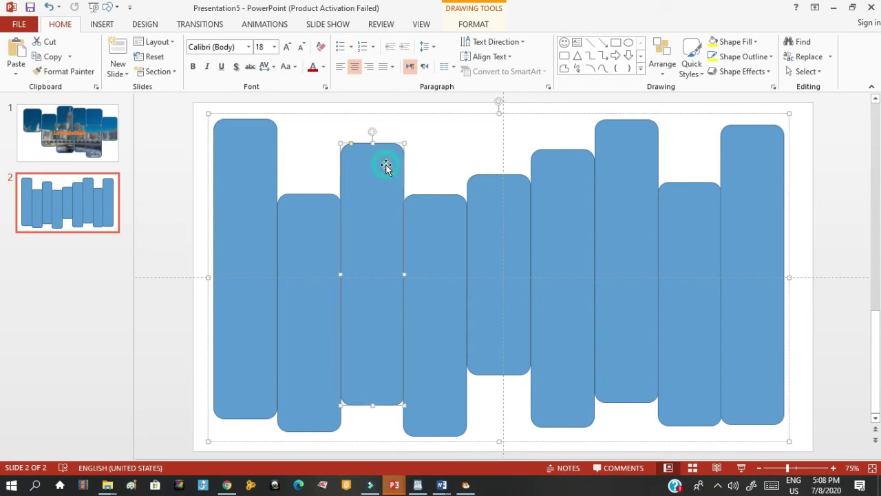
pyautogui.click(466, 25)
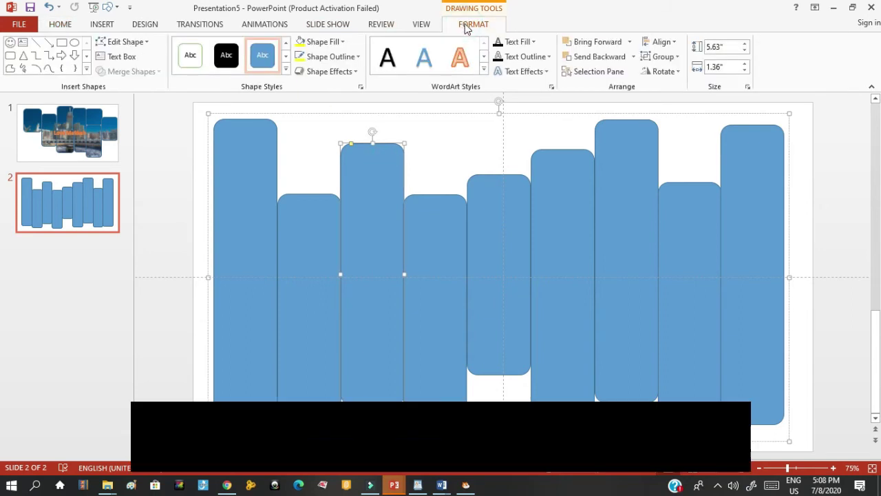
pyautogui.click(358, 58)
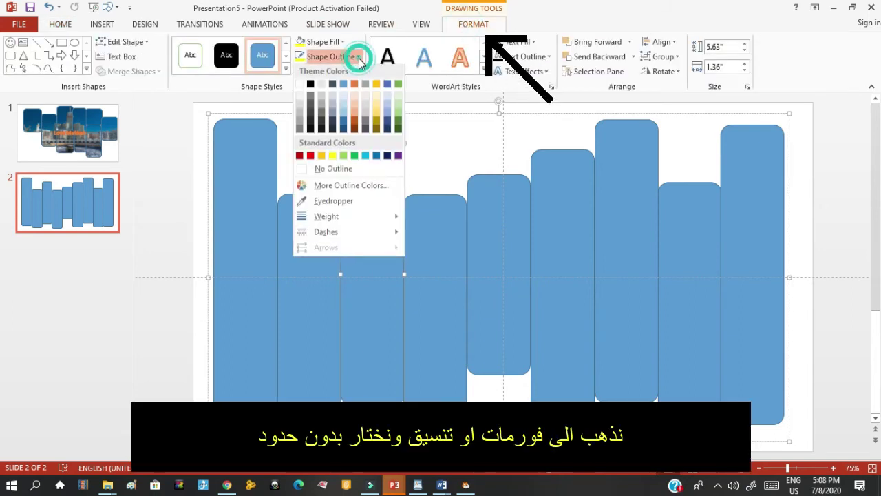
pyautogui.click(346, 178)
pyautogui.click(424, 157)
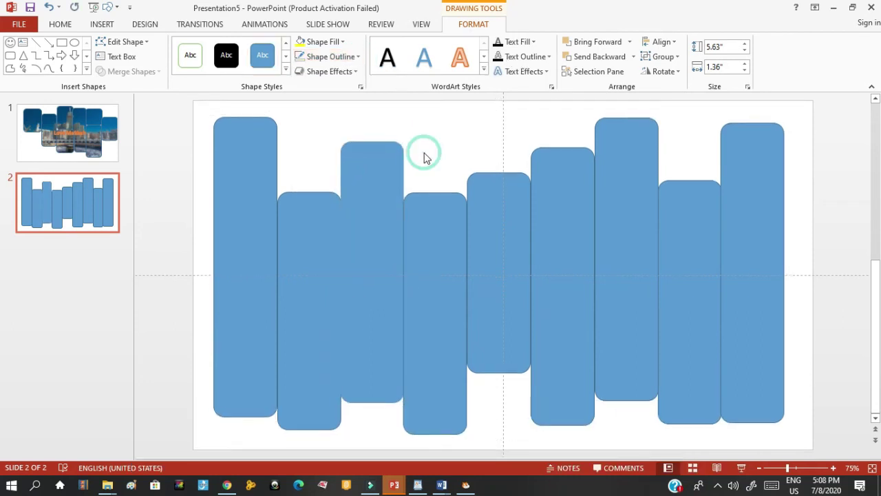
pyautogui.click(405, 163)
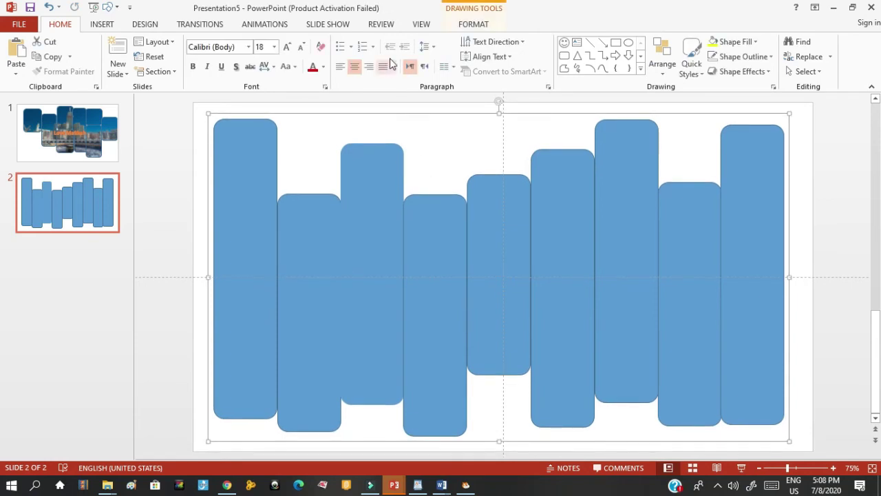
pyautogui.click(432, 244)
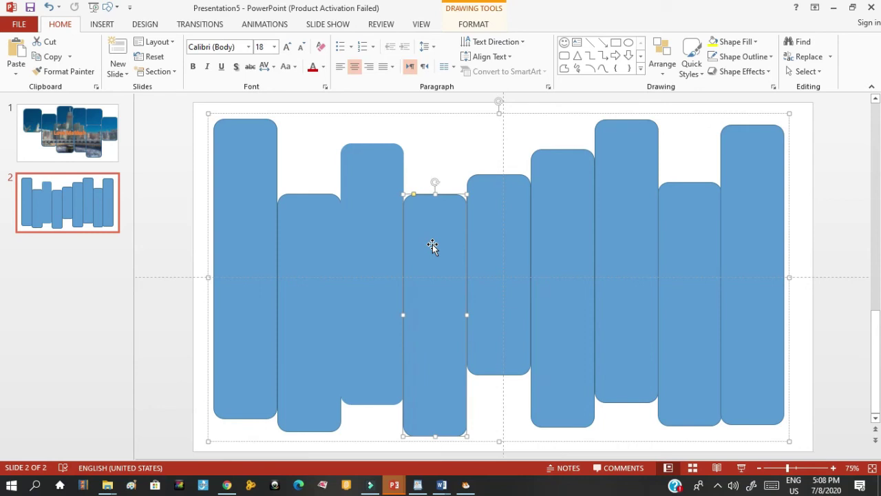
pyautogui.press('Escape')
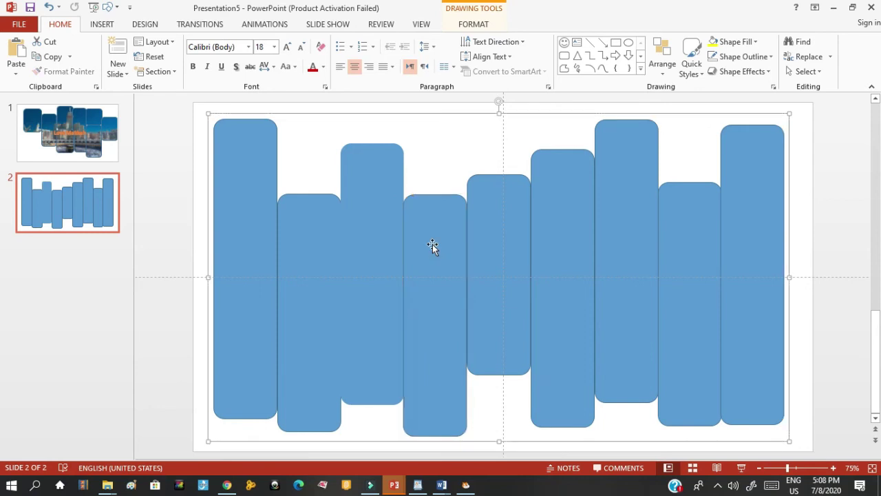
pyautogui.click(460, 27)
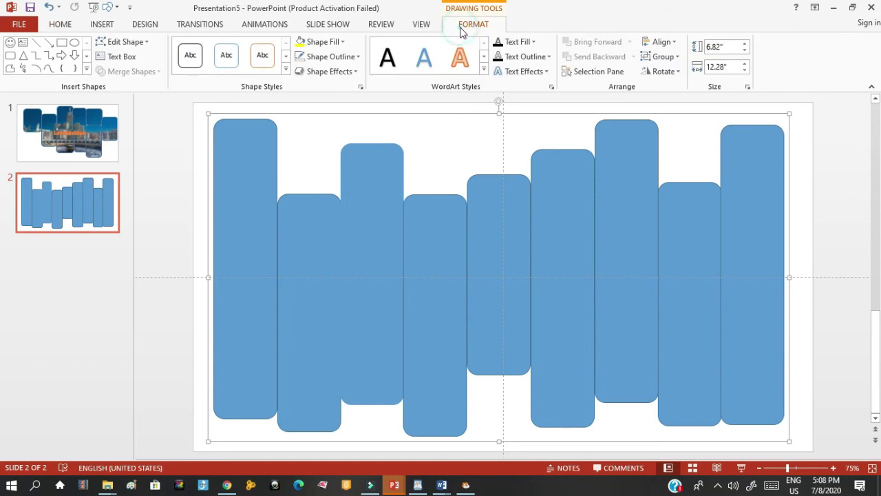
pyautogui.click(358, 58)
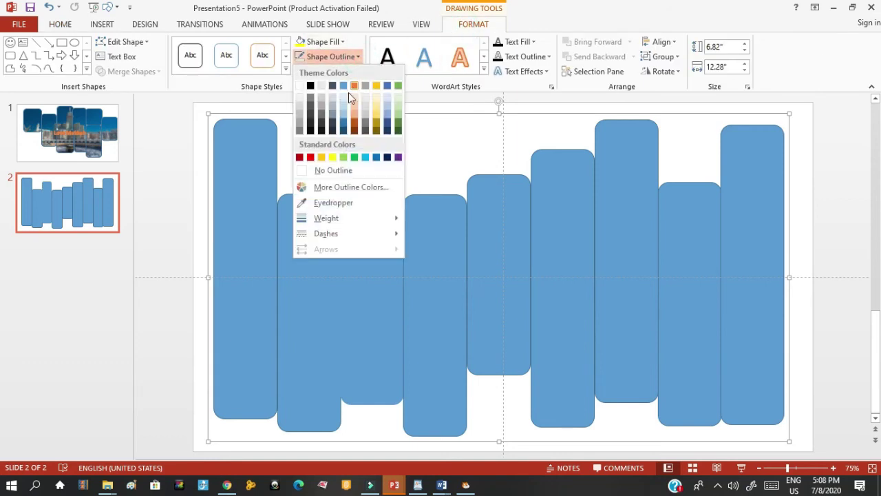
pyautogui.click(341, 172)
pyautogui.click(424, 148)
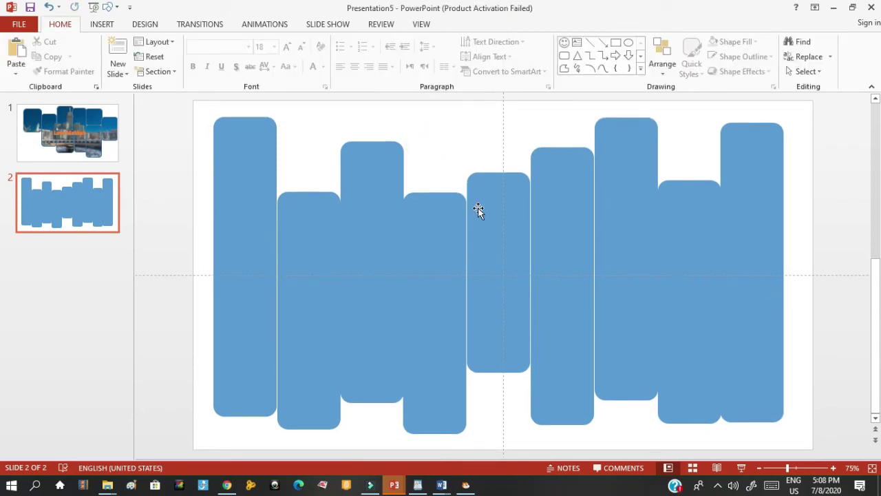
# Step: Nudge the bar group and re-centre it on the slide
pyautogui.click(479, 208)
pyautogui.press('Left')
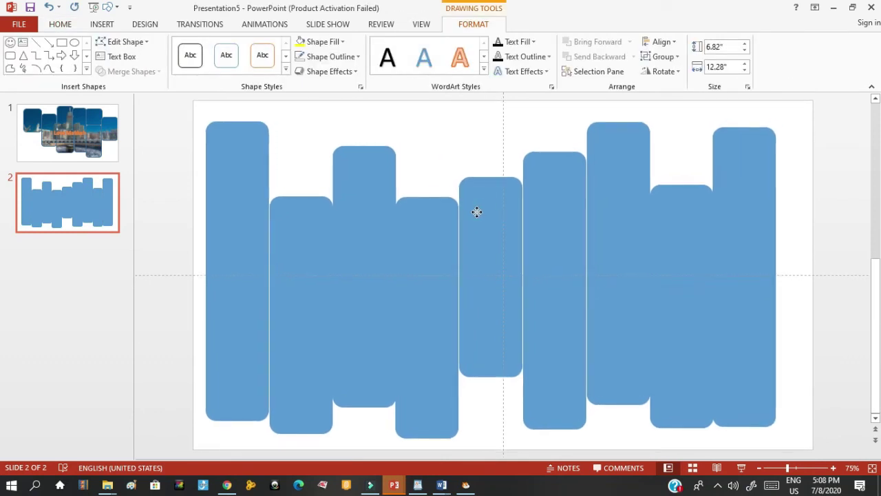
pyautogui.moveTo(482, 209); pyautogui.dragTo(490, 210)
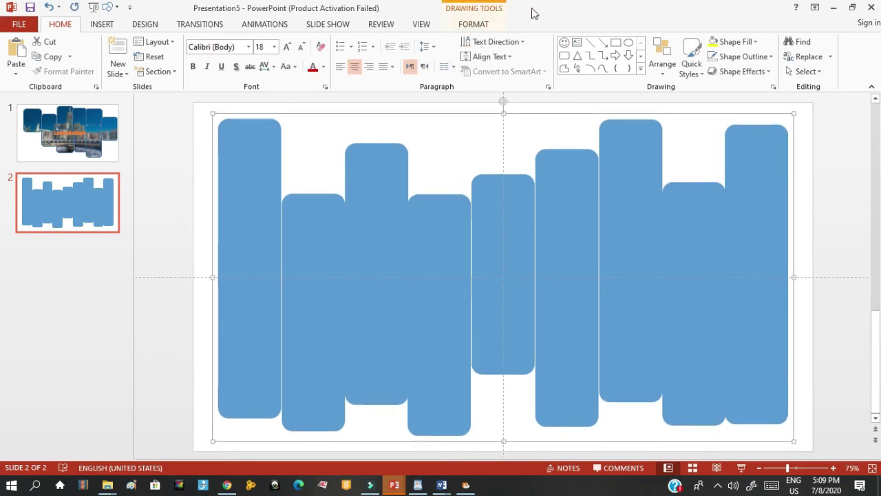
# Step: Fill the bar group with the first Bing image result for 'Makkah' via Shape Fill > Picture
pyautogui.click(473, 25)
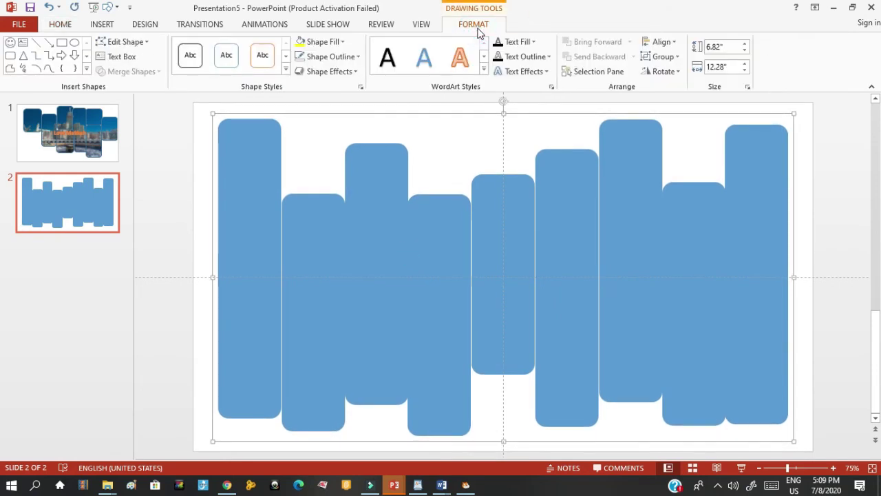
pyautogui.click(343, 42)
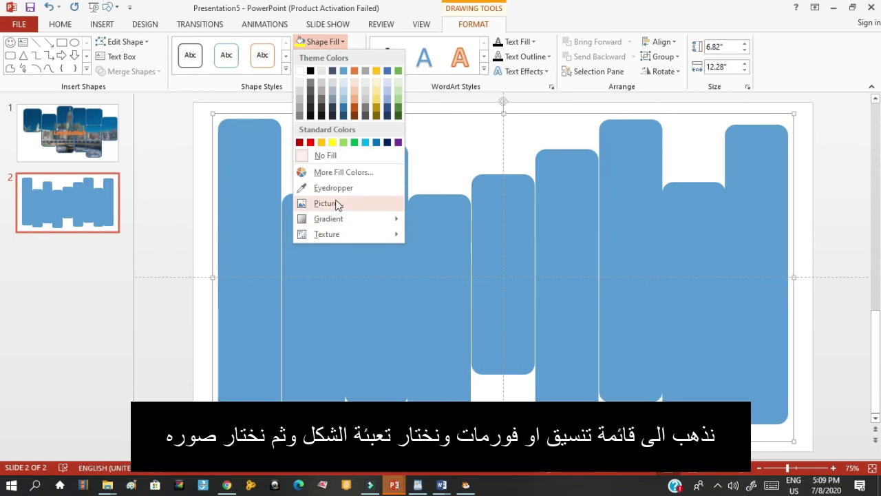
pyautogui.click(337, 204)
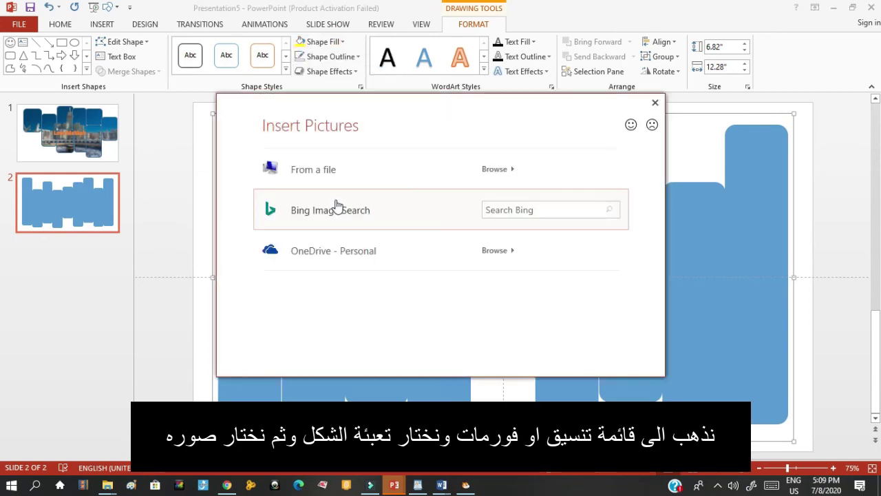
pyautogui.click(512, 208)
pyautogui.write('Makkah')
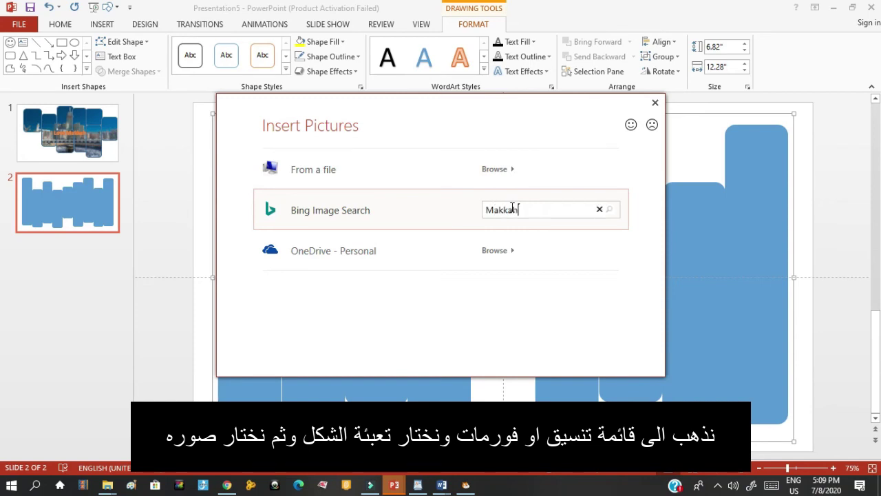
pyautogui.press('Return')
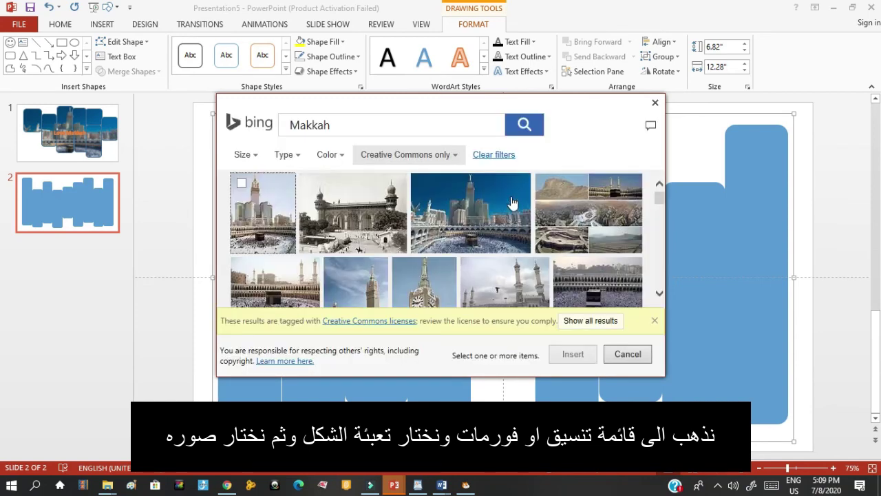
pyautogui.click(260, 218)
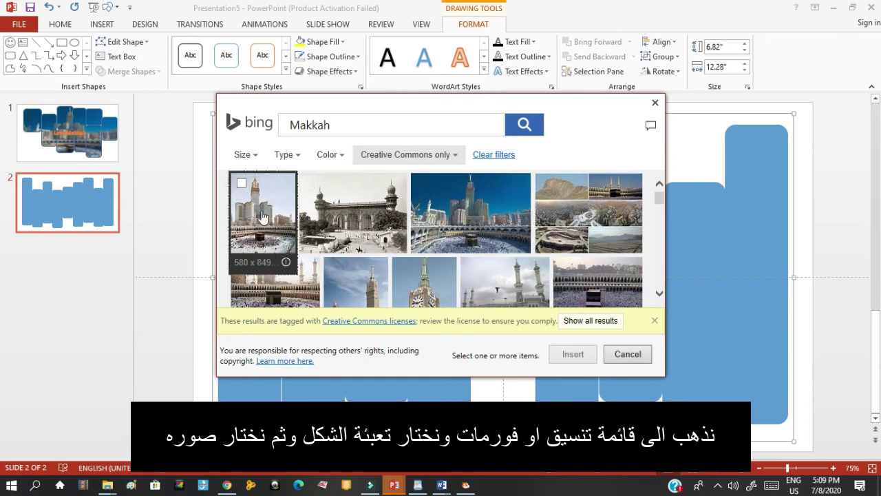
pyautogui.click(571, 355)
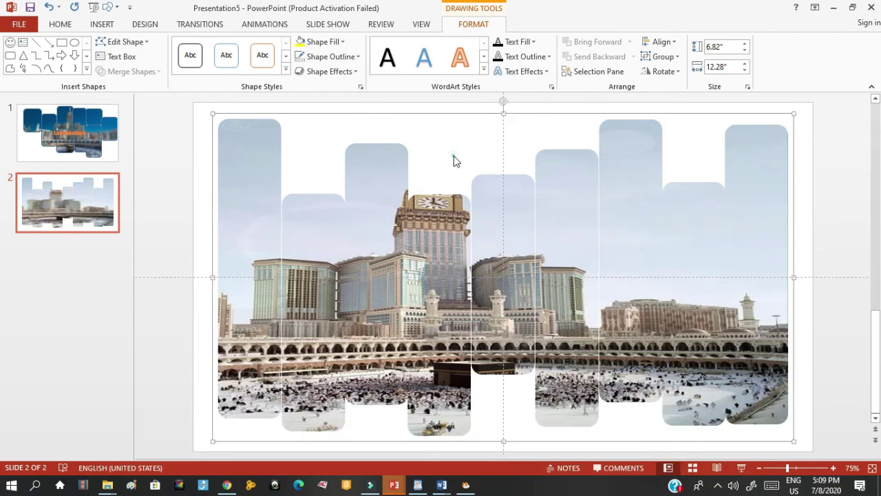
pyautogui.click(454, 161)
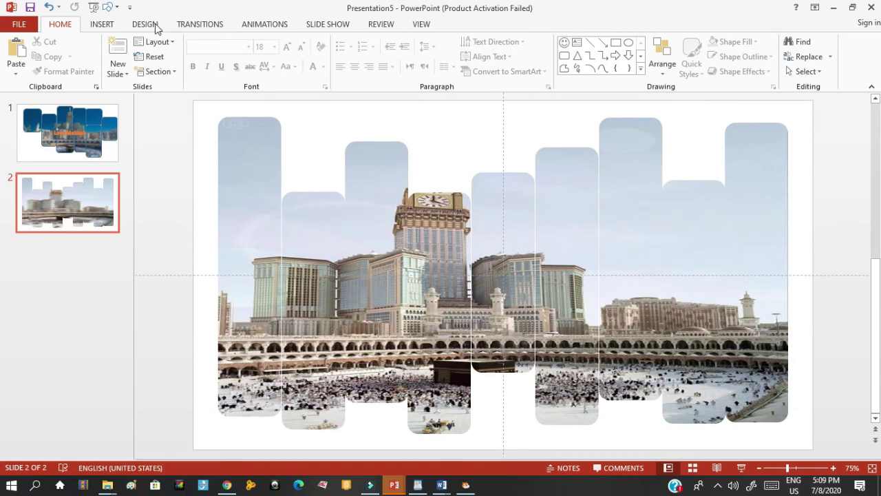
# Step: Insert a WordArt text box and change its text to 'I Love Makkah'
pyautogui.click(101, 26)
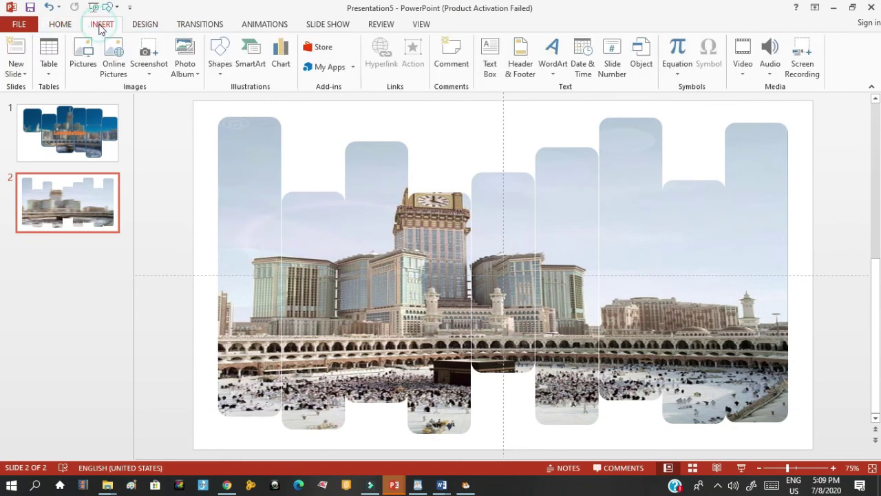
pyautogui.click(552, 69)
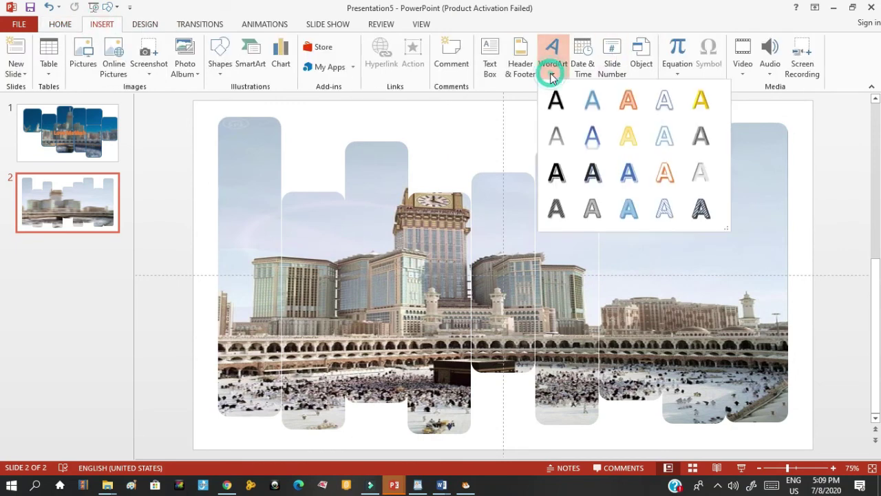
pyautogui.click(593, 104)
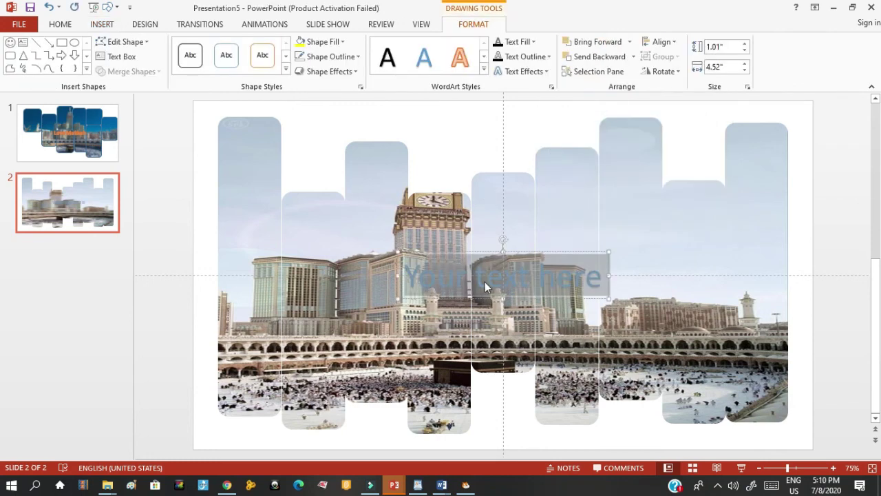
pyautogui.click(598, 276)
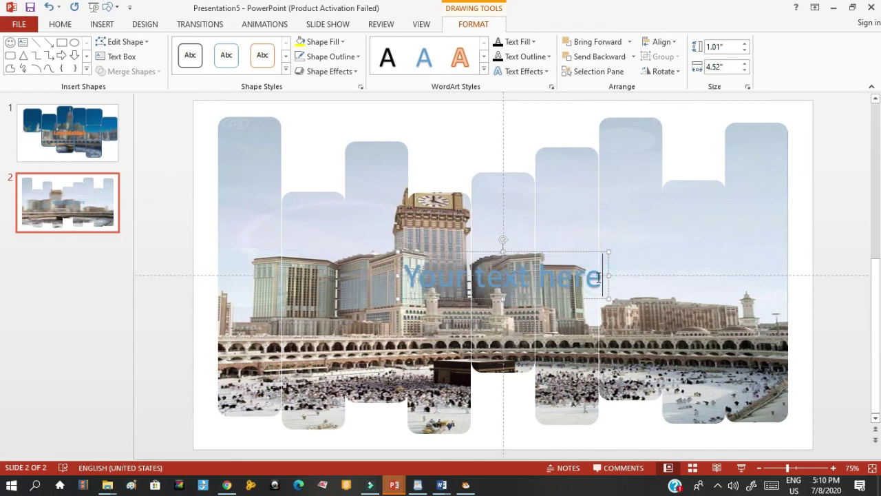
pyautogui.press('BackSpace')
pyautogui.press('BackSpace')
pyautogui.press('BackSpace')
pyautogui.press('BackSpace')
pyautogui.press('BackSpace')
pyautogui.press('BackSpace')
pyautogui.press('BackSpace')
pyautogui.press('BackSpace')
pyautogui.press('BackSpace')
pyautogui.press('BackSpace')
pyautogui.press('BackSpace')
pyautogui.press('BackSpace')
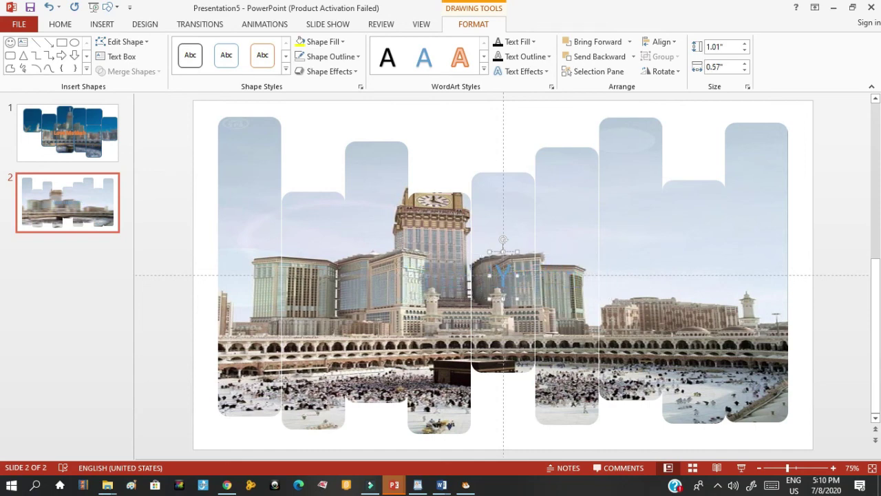
pyautogui.press('BackSpace')
pyautogui.hotkey('ctrl', 'z')
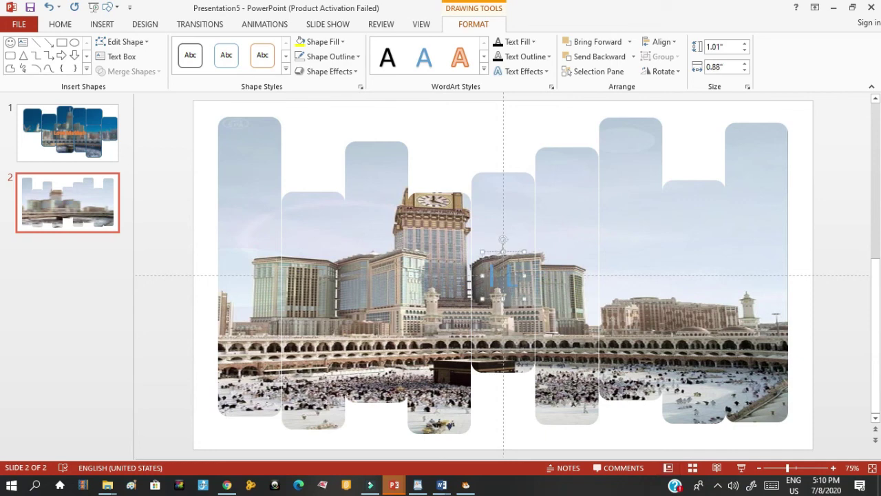
pyautogui.write('Love')
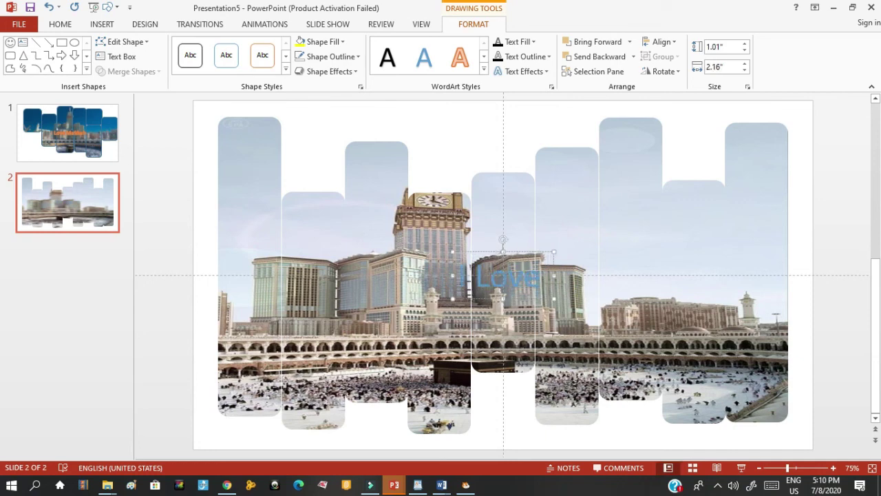
pyautogui.write(' Makka')
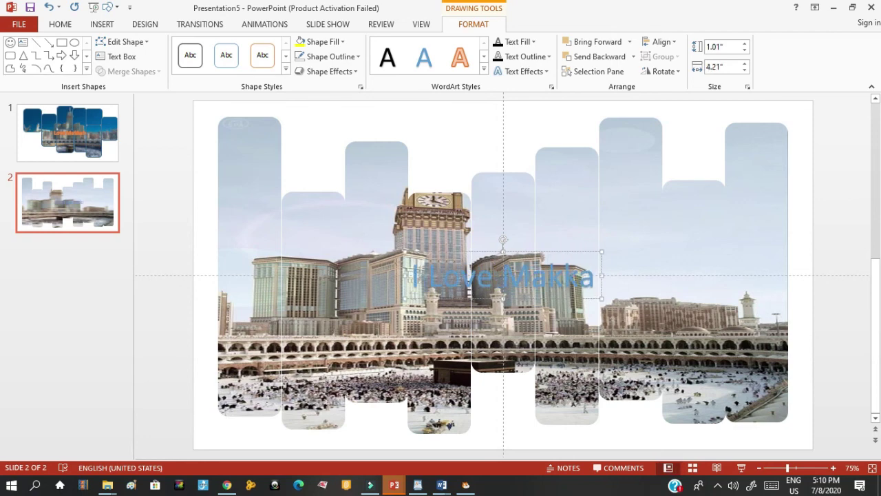
pyautogui.write('h')
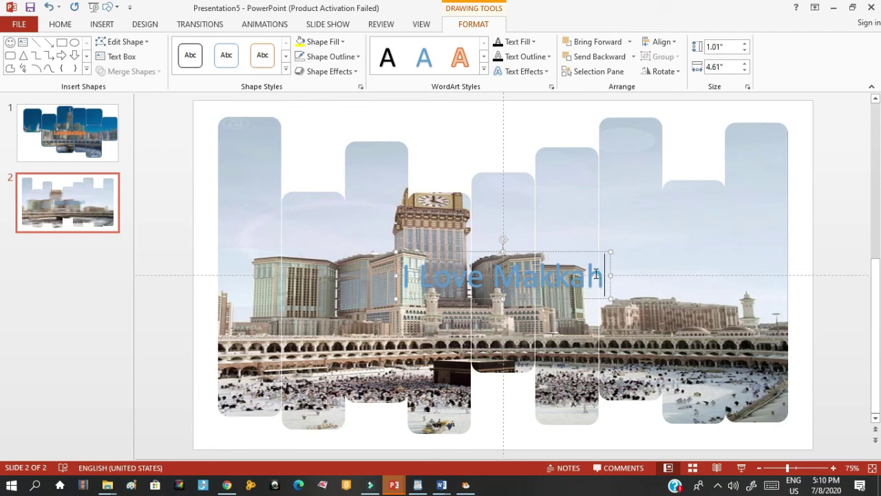
# Step: Apply a dark shadowed WordArt style to the text and widen the box leftward
pyautogui.moveTo(596, 273); pyautogui.dragTo(403, 276)
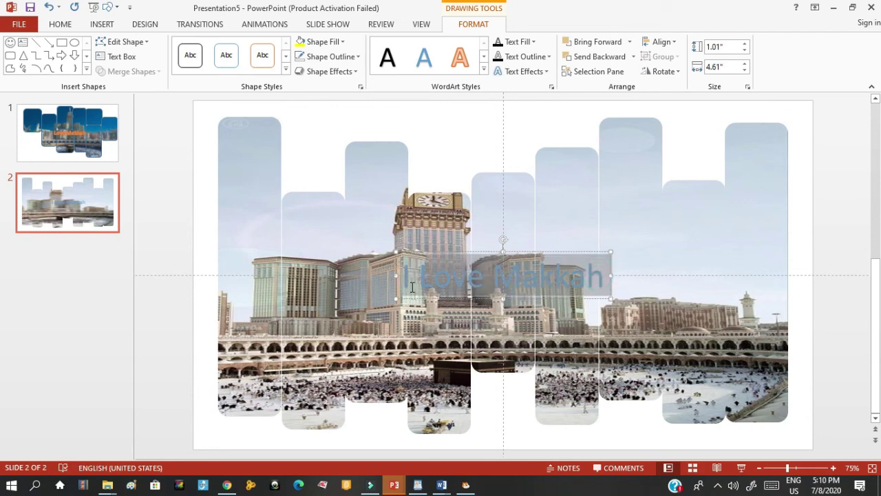
pyautogui.click(483, 71)
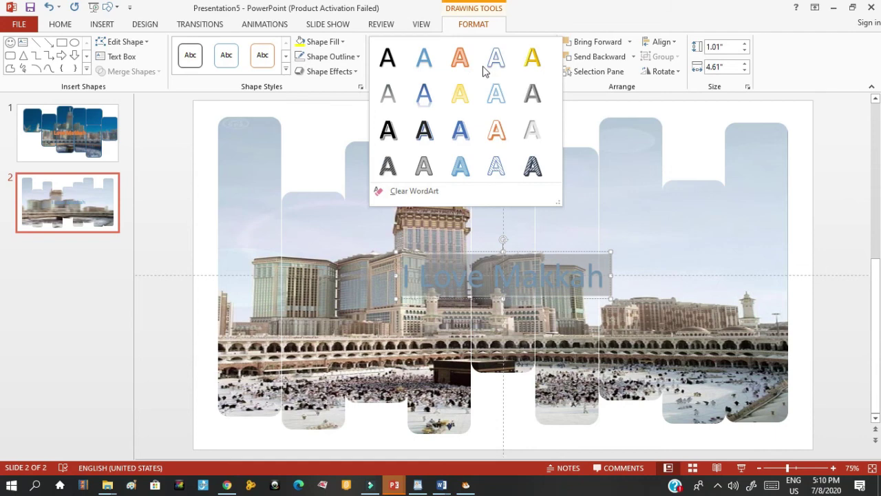
pyautogui.click(425, 132)
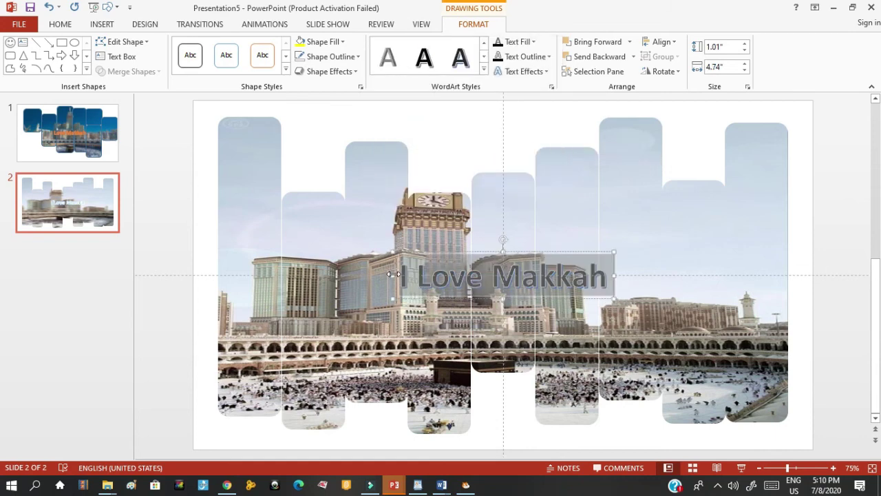
pyautogui.moveTo(393, 274); pyautogui.dragTo(305, 274)
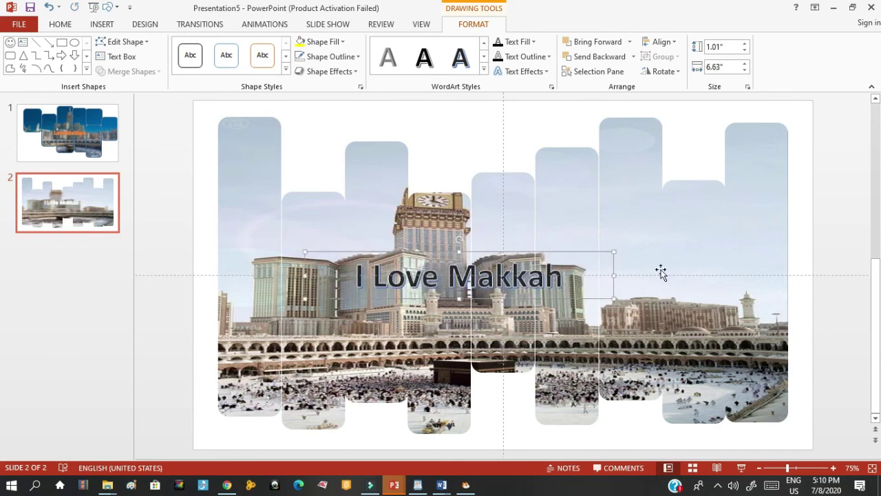